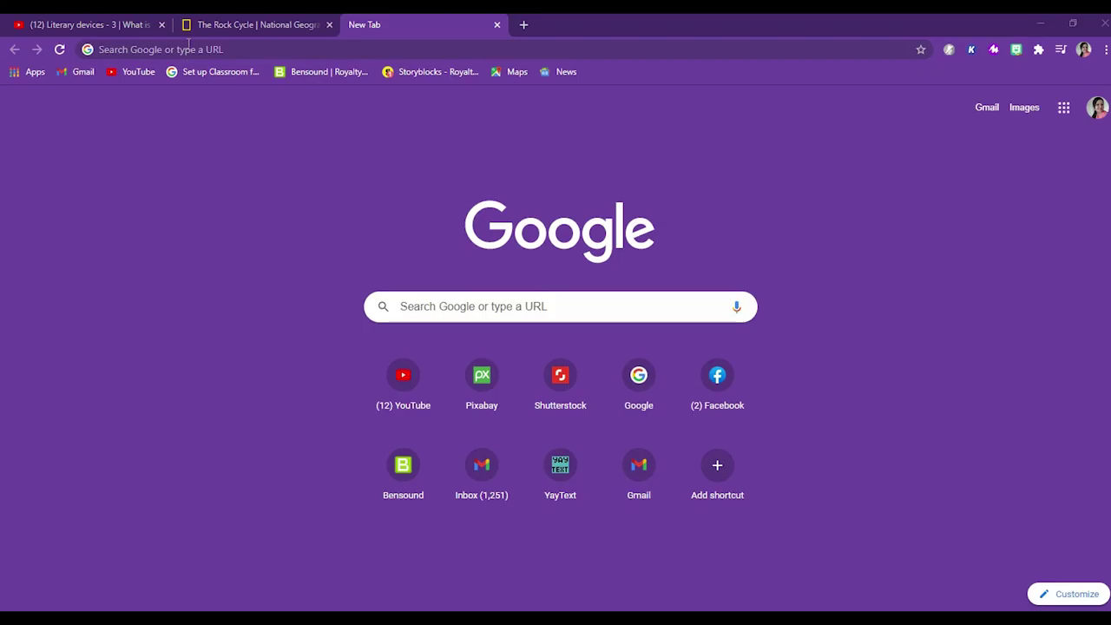
- Search the web for 'web paint' from the address bar
left_click(152, 45)
type("we")
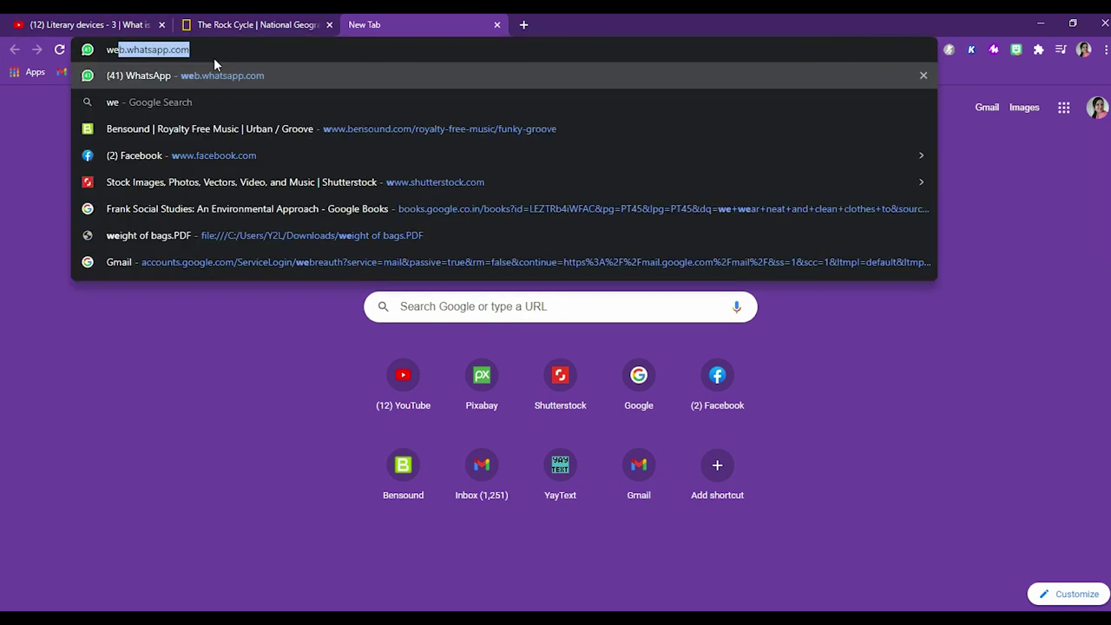
type("b paint")
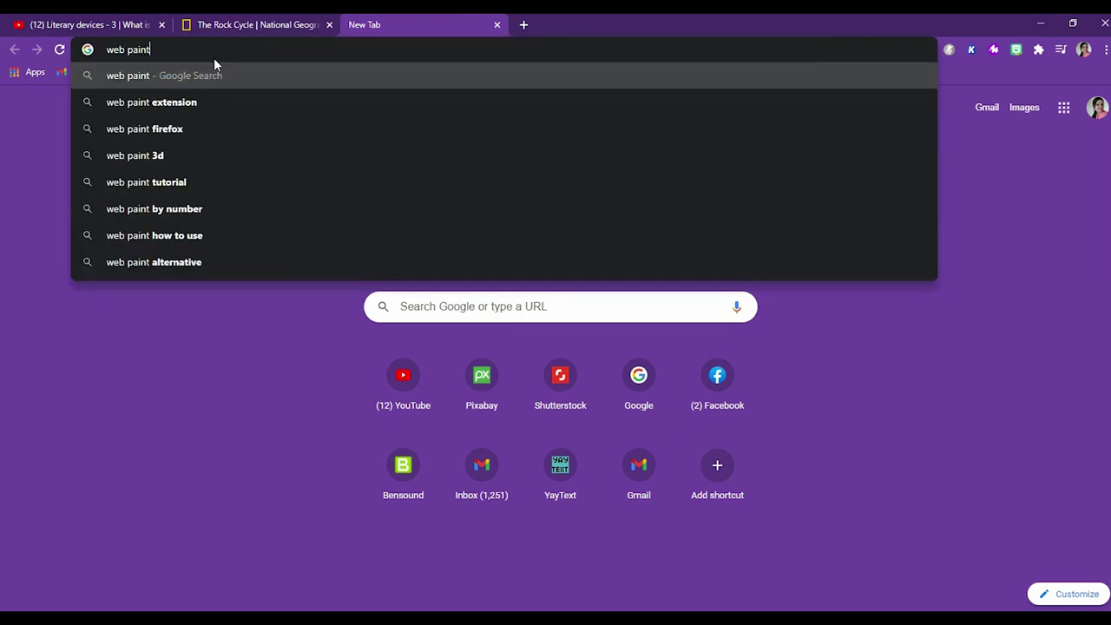
key("Return")
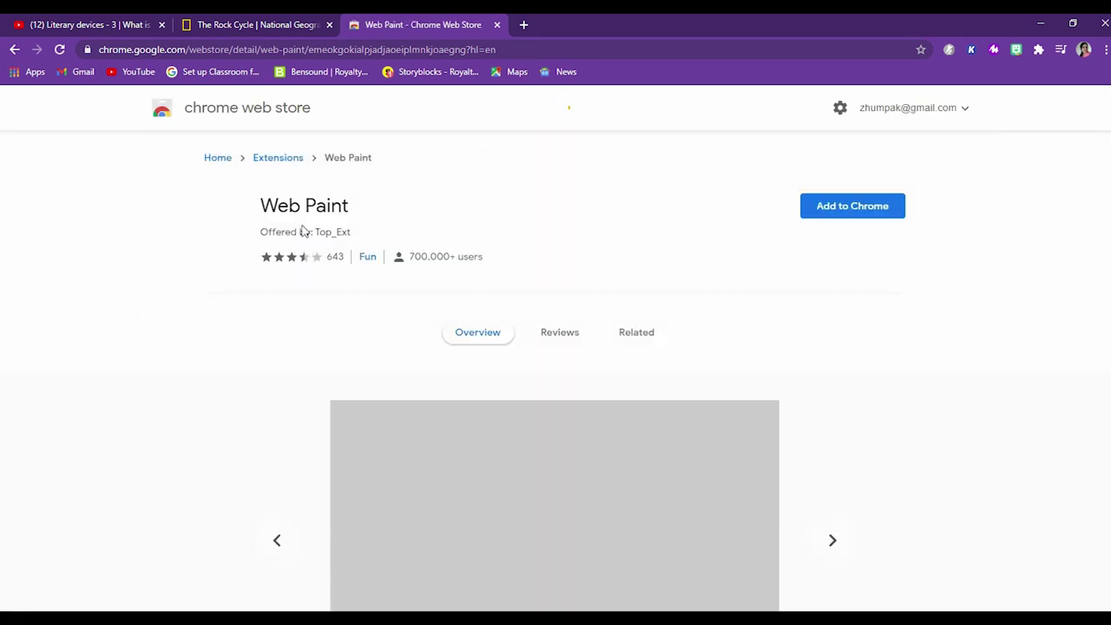
- Add the Web Paint extension to Chrome from its Web Store page
left_click(846, 218)
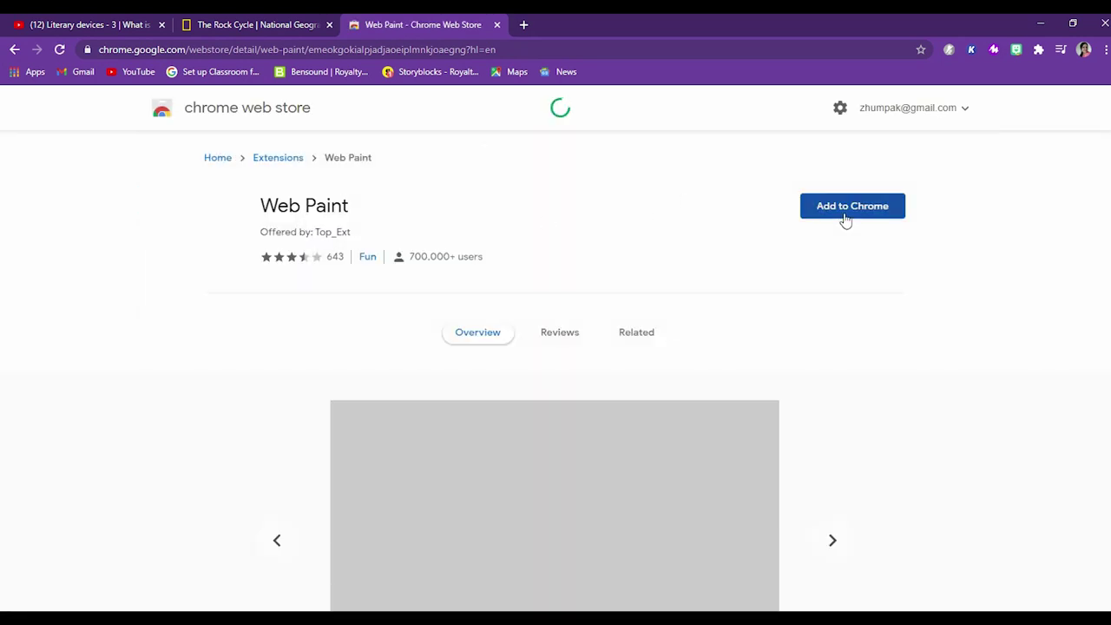
left_click(846, 218)
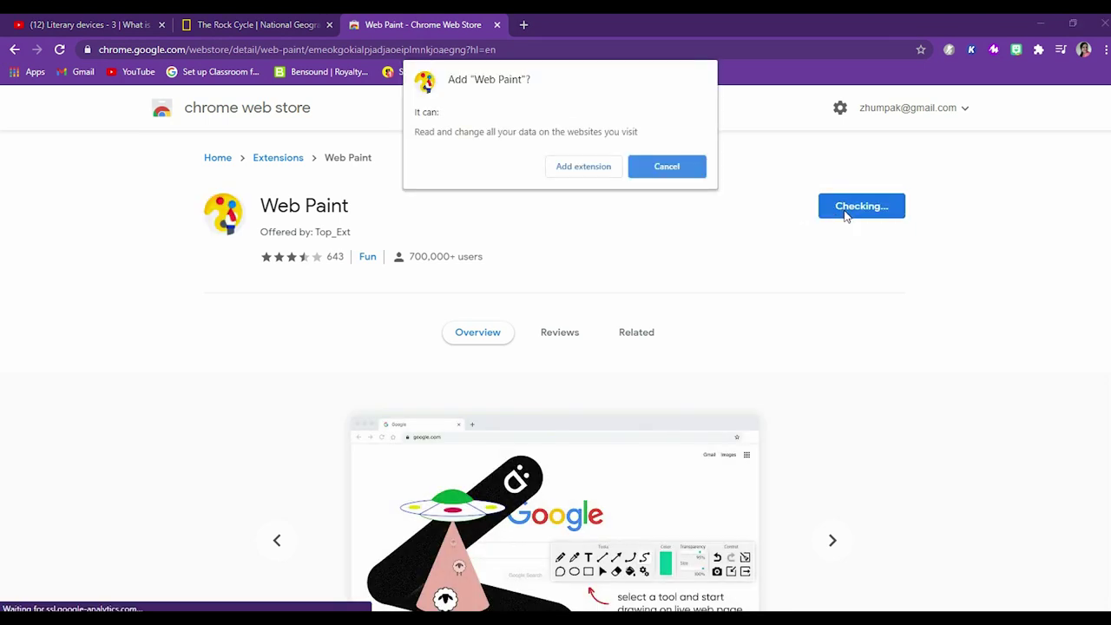
left_click(568, 168)
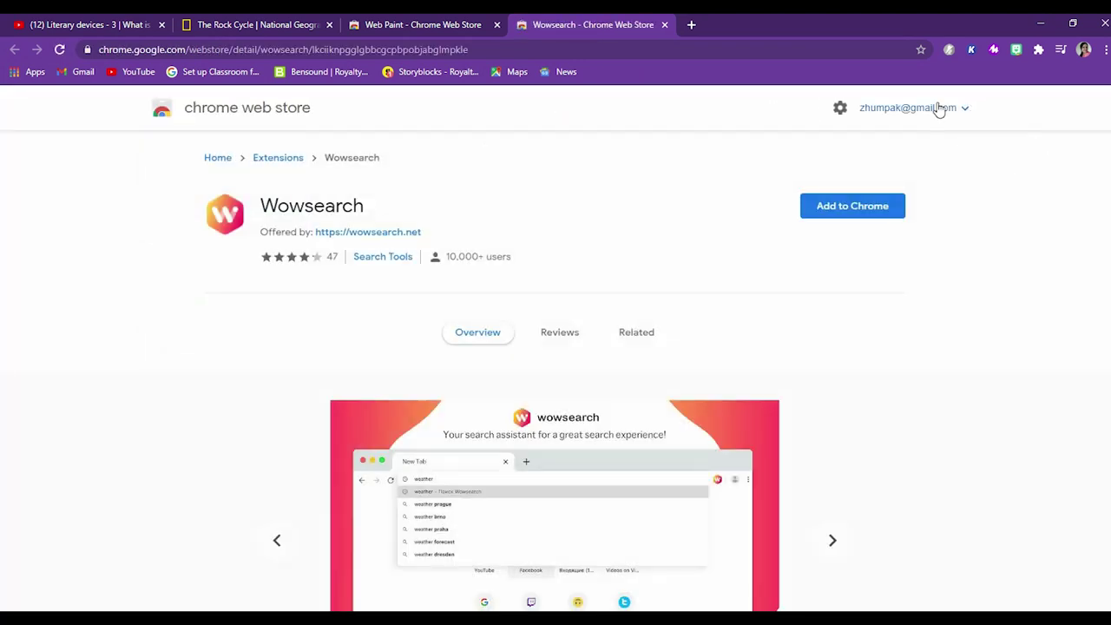
- Pin Web Paint from the Extensions menu and close the panel
left_click(1040, 51)
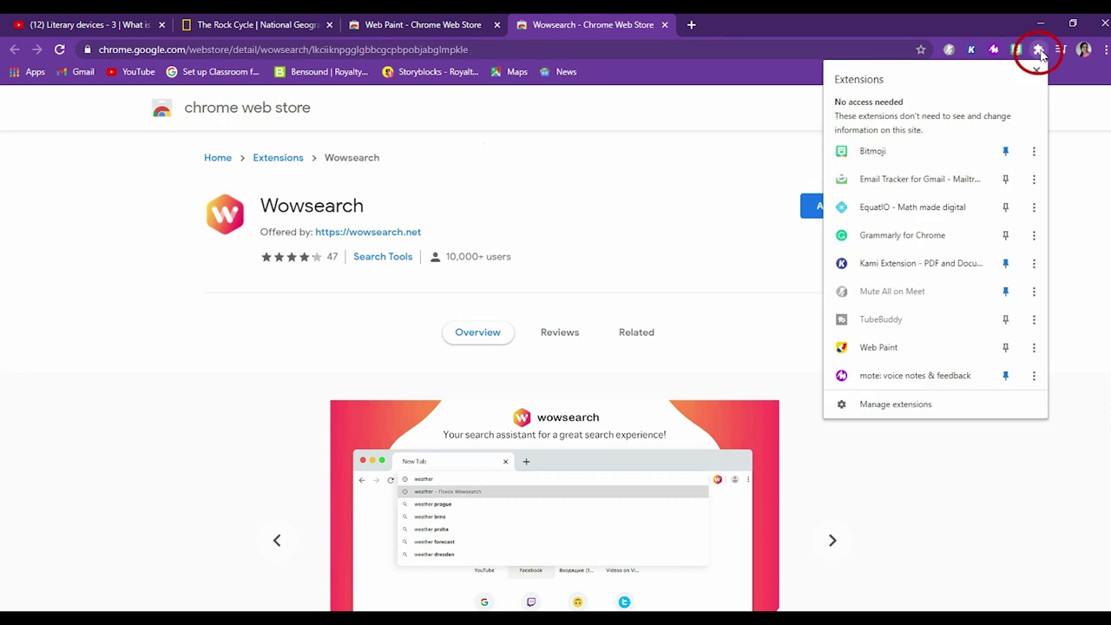
left_click(1007, 346)
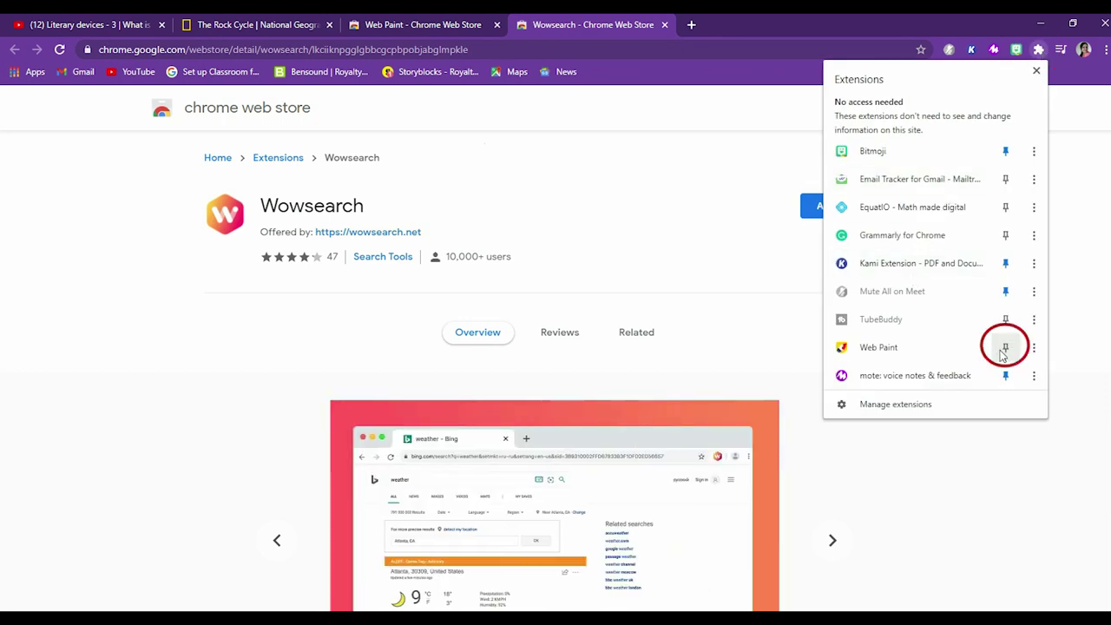
left_click(1036, 71)
left_click(1017, 52)
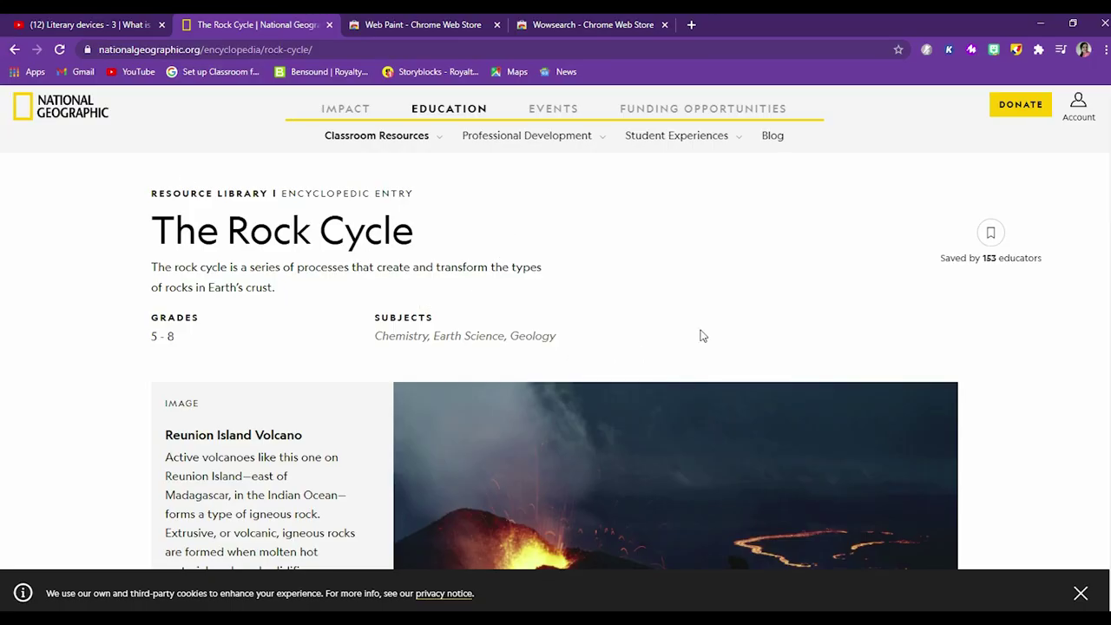
- Scroll through the Rock Cycle article, then launch Web Paint's drawing toolbar
scroll(612, 322, "down", 1)
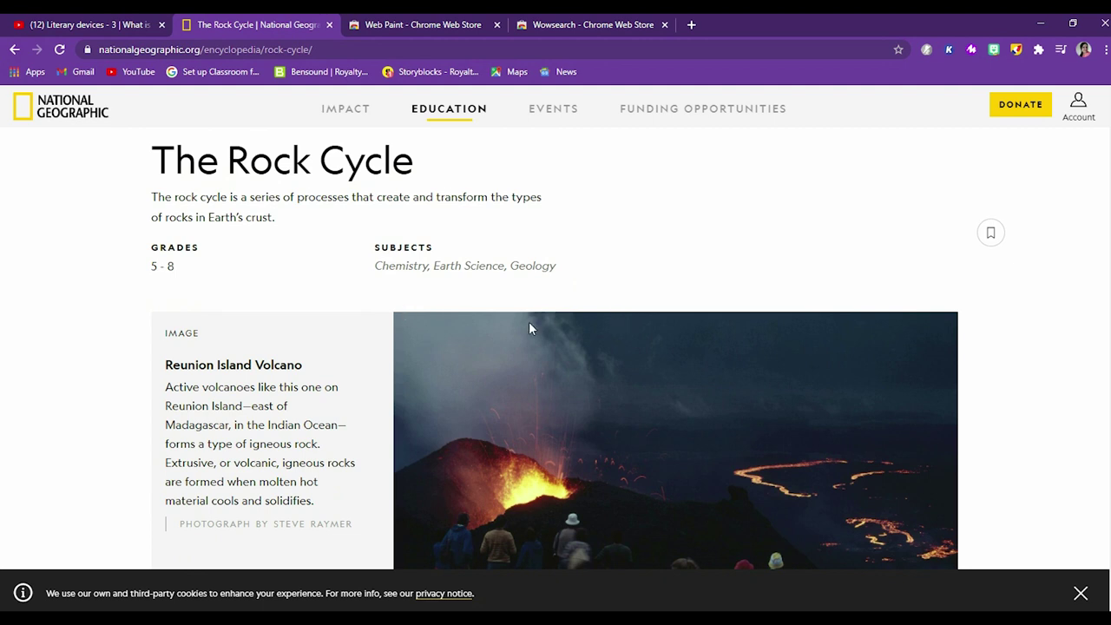
scroll(533, 333, "down", 5)
scroll(533, 335, "up", 4)
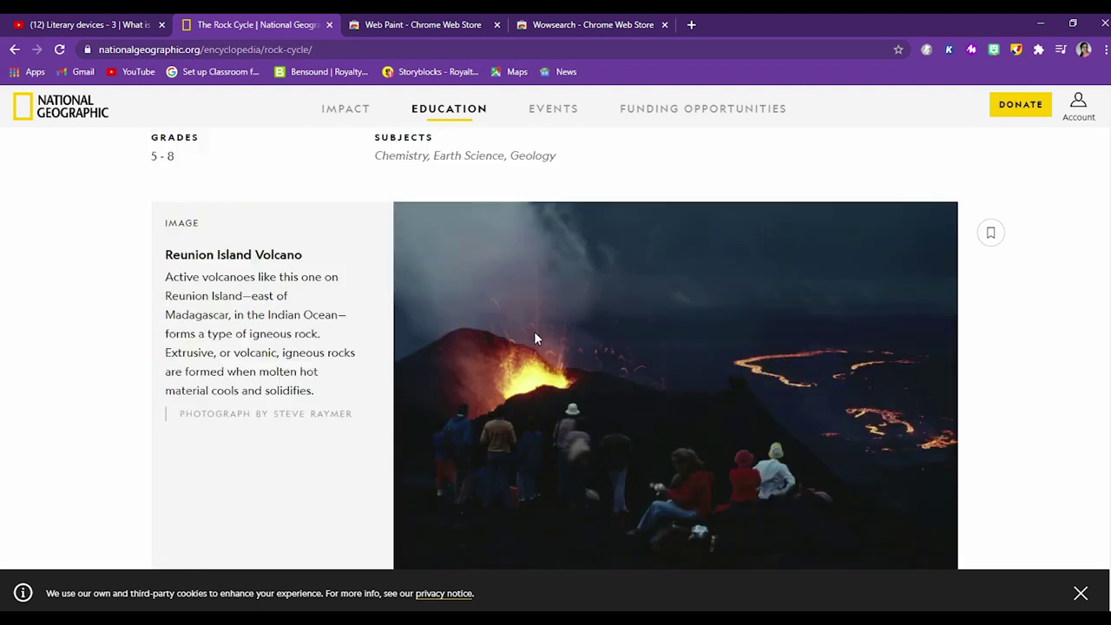
scroll(534, 330, "up", 2)
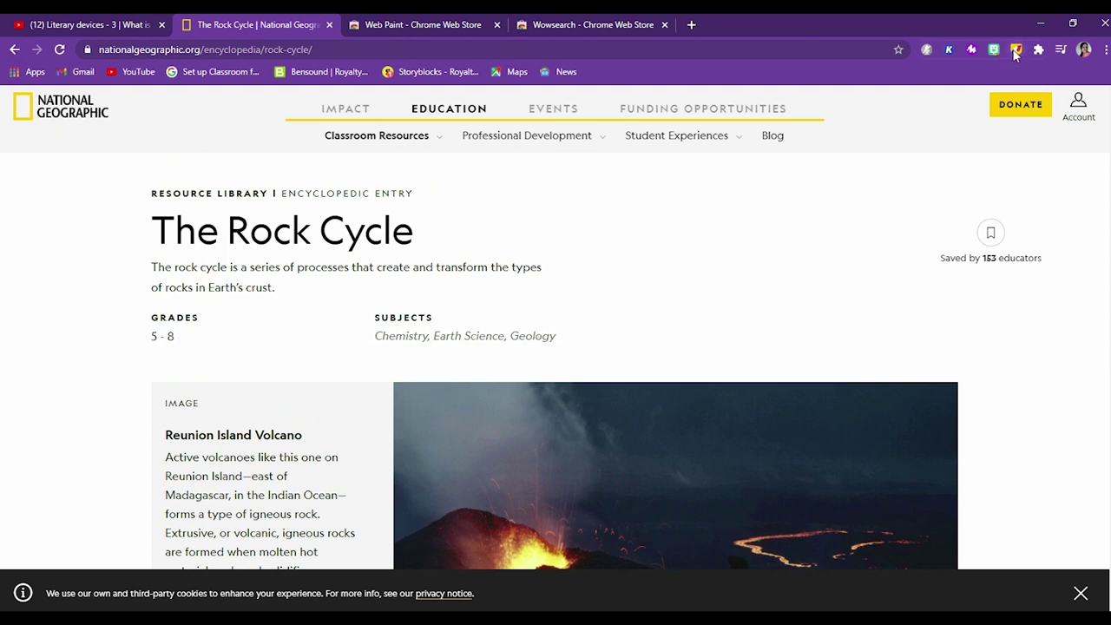
left_click(1016, 49)
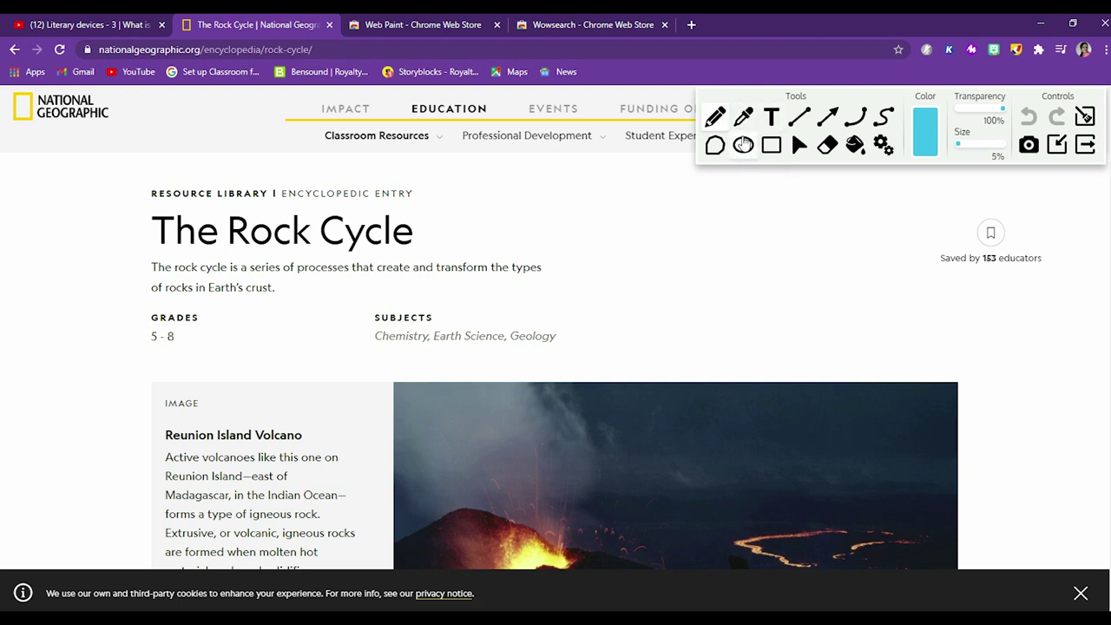
- Return to the top of the article and choose Web Paint's Pencil tool
scroll(528, 303, "down", 3)
scroll(548, 366, "up", 2)
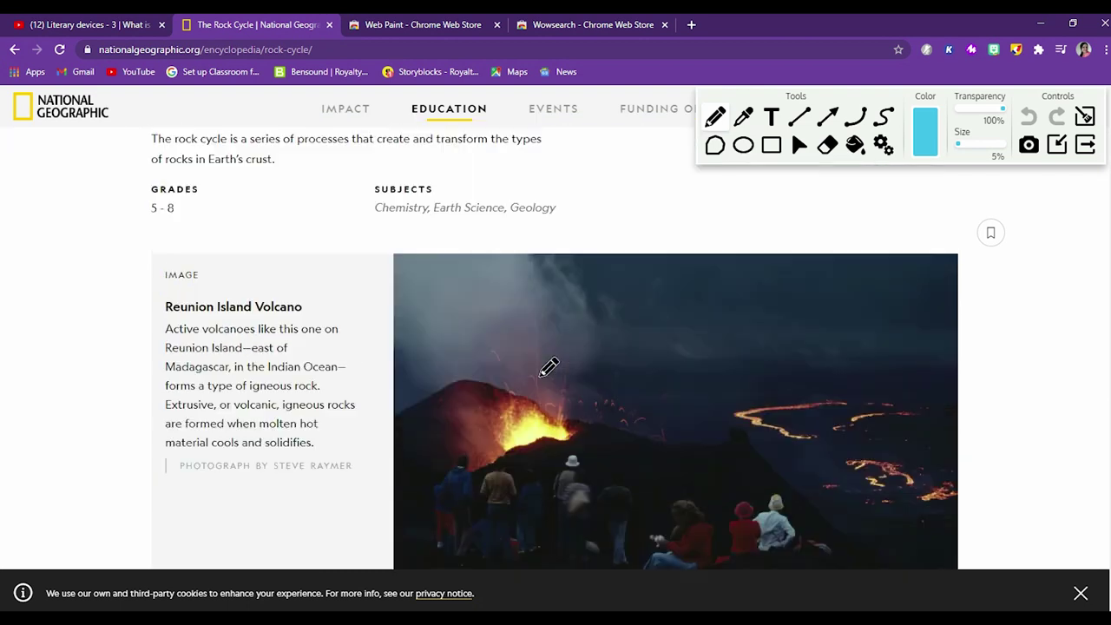
scroll(548, 367, "up", 1)
left_click(715, 114)
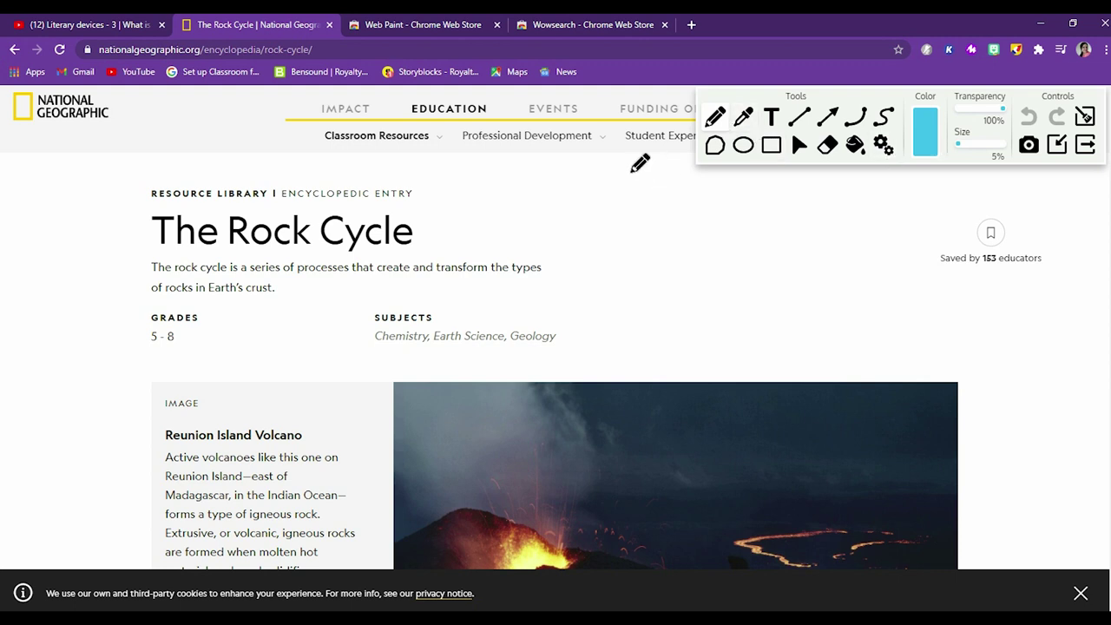
- Draw a short test stroke, then set the pencil colour to purple (RGB 115, 51, 128)
left_click_drag(596, 182, 599, 222)
left_click(928, 148)
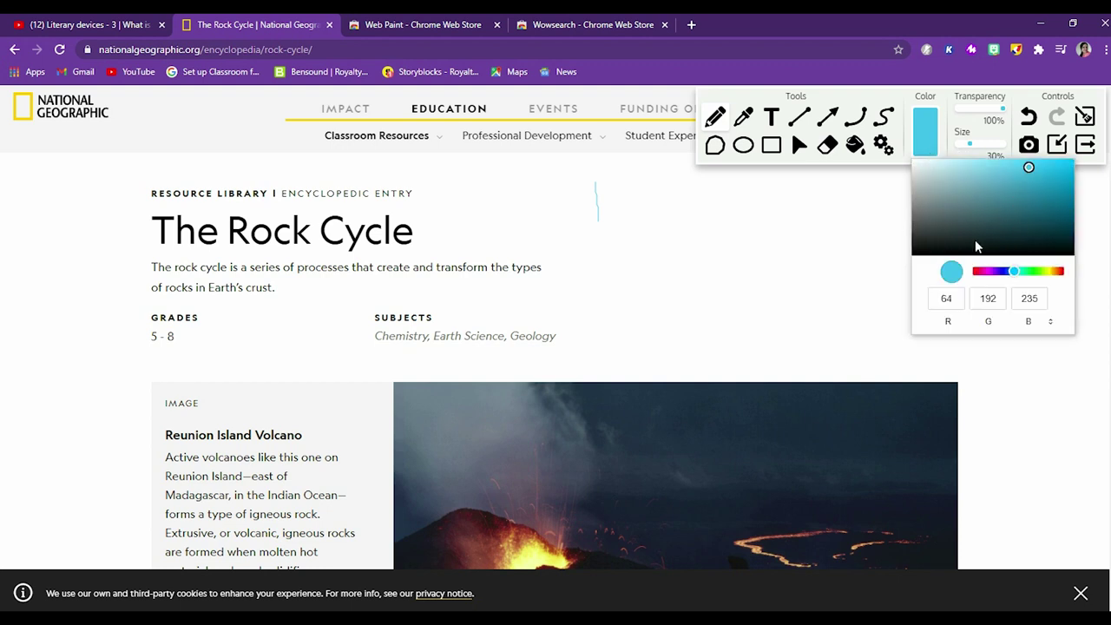
left_click_drag(1018, 274, 993, 276)
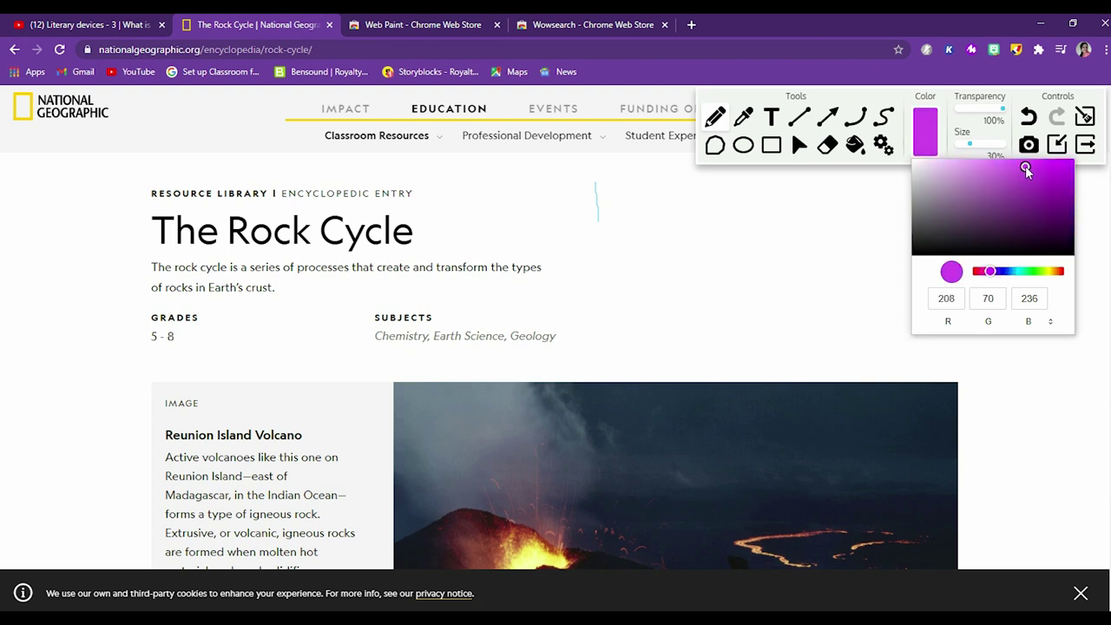
left_click_drag(1026, 171, 1007, 206)
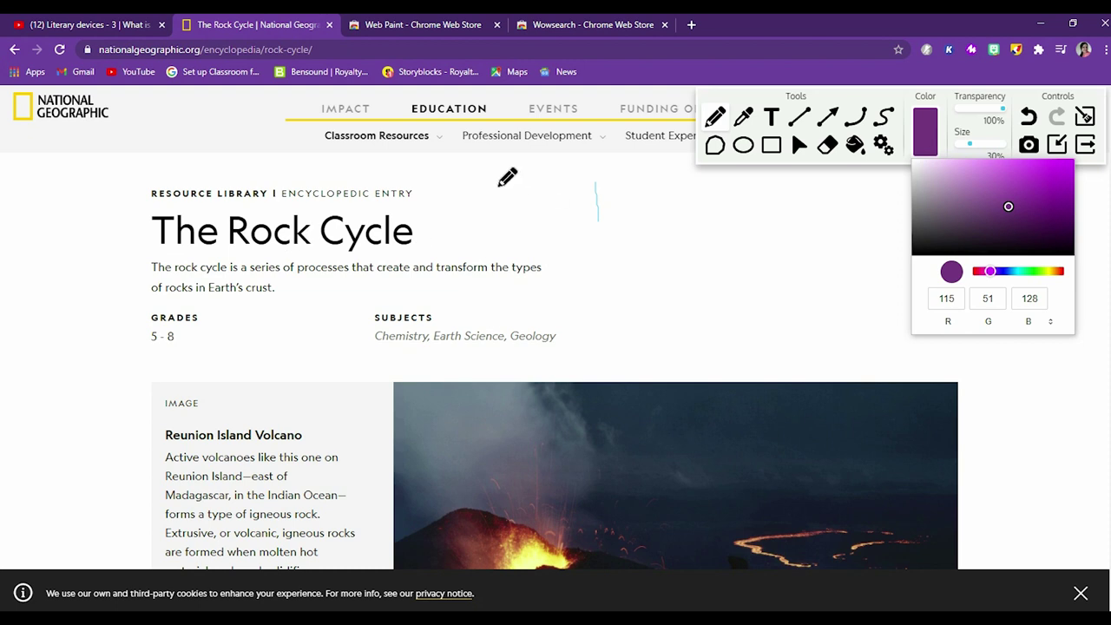
- Circle The Rock Cycle title with a purple freehand loop
mouse_move(357, 198)
left_mouse_down()
mouse_move(314, 198)
mouse_move(205, 204)
mouse_move(146, 219)
mouse_move(125, 242)
mouse_move(179, 266)
mouse_move(472, 224)
left_mouse_up()
left_click_drag(419, 198, 345, 202)
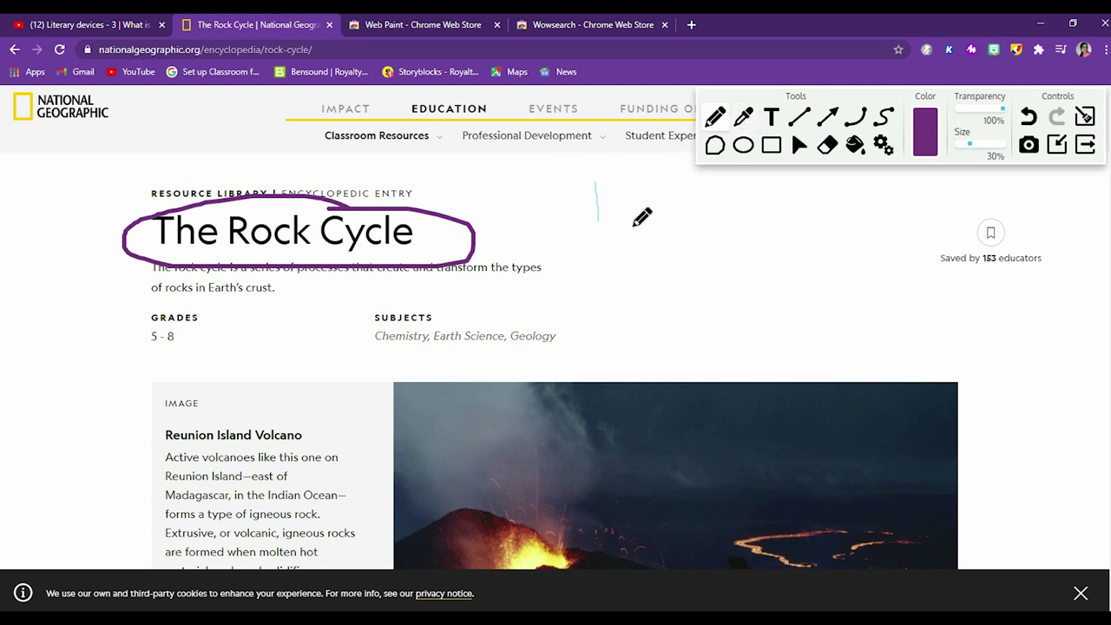
scroll(642, 218, "down", 2)
- With the Eyedropper, sample several colours from the volcano photo
scroll(640, 242, "down", 1)
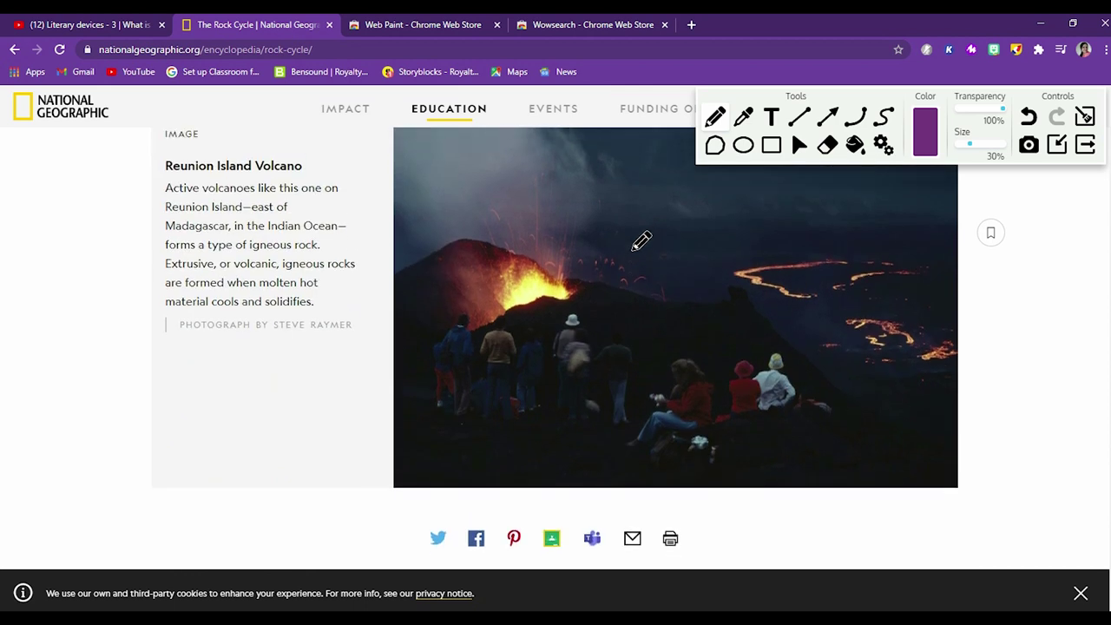
scroll(639, 240, "up", 3)
left_click(745, 119)
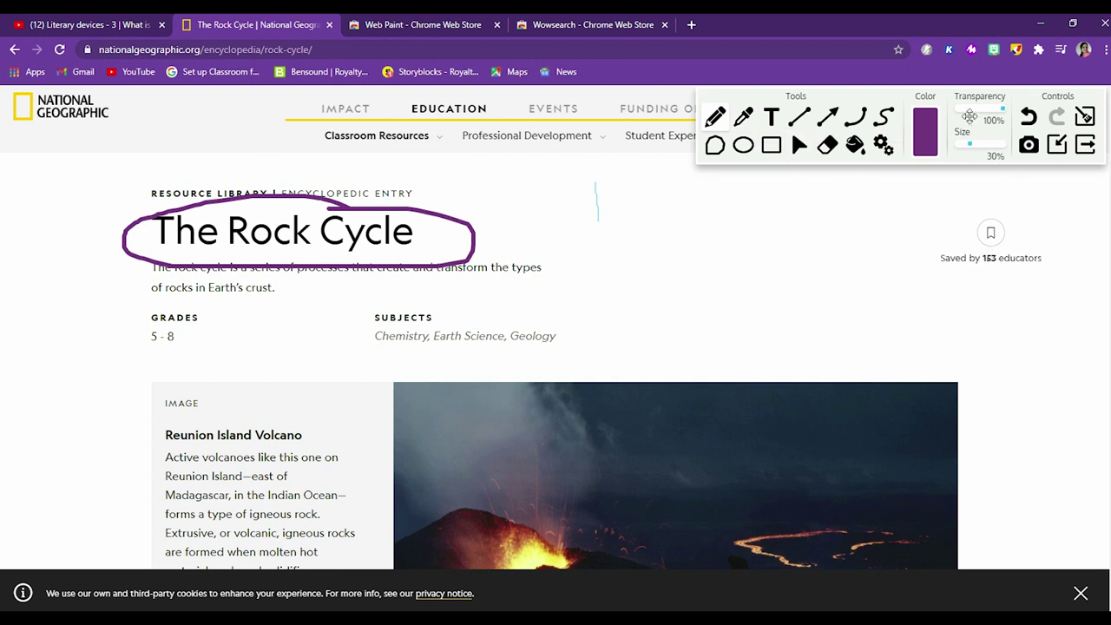
scroll(761, 333, "down", 3)
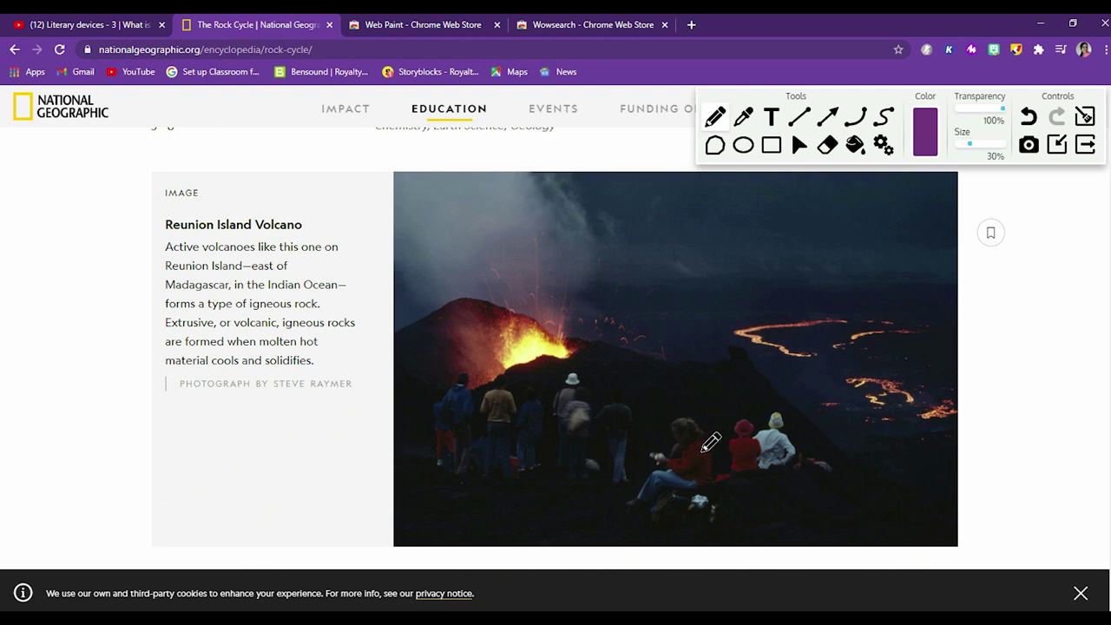
left_click(747, 120)
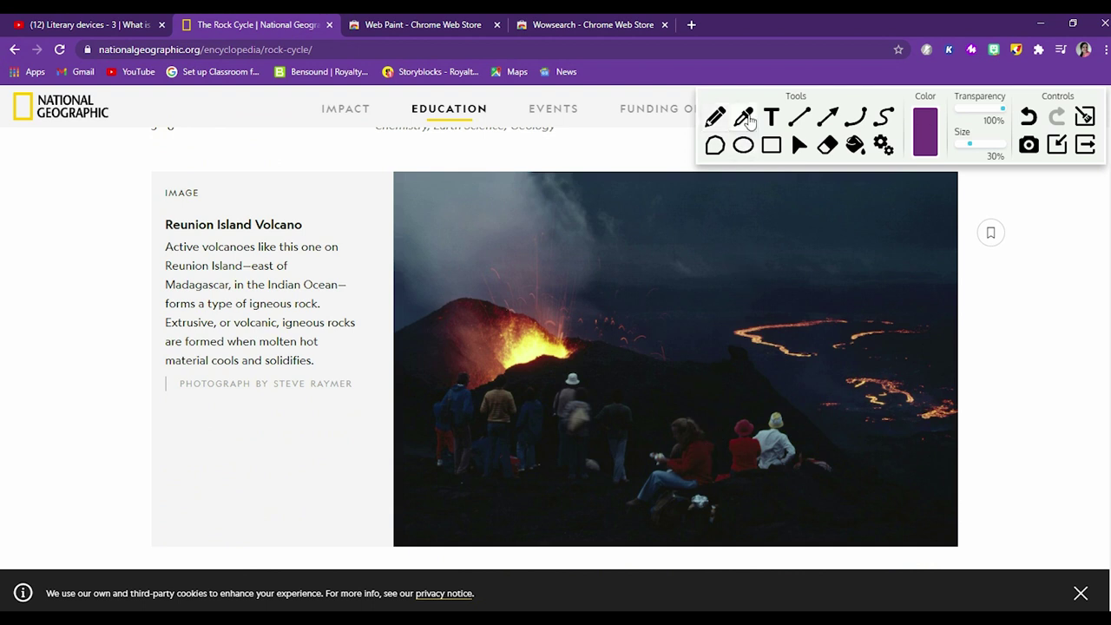
left_click(696, 449)
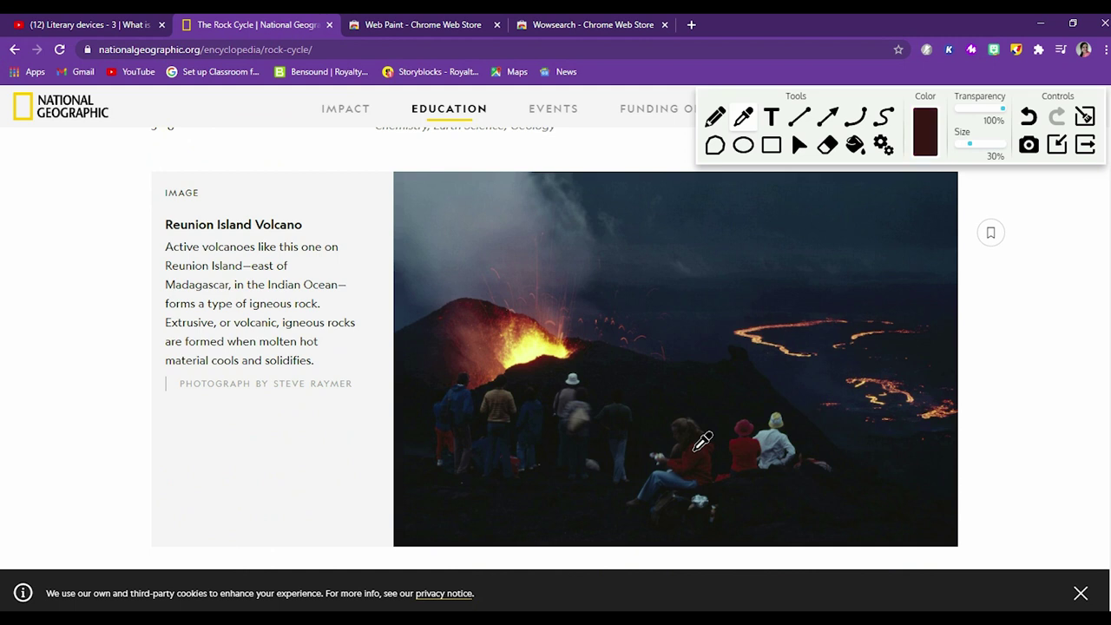
left_click(546, 347)
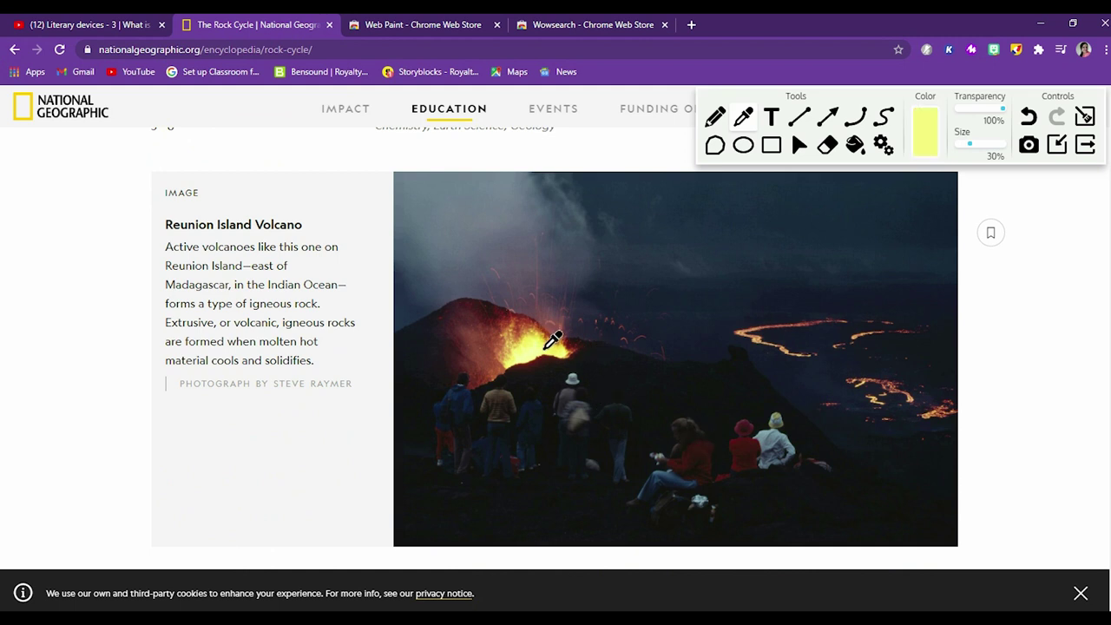
left_click(495, 432)
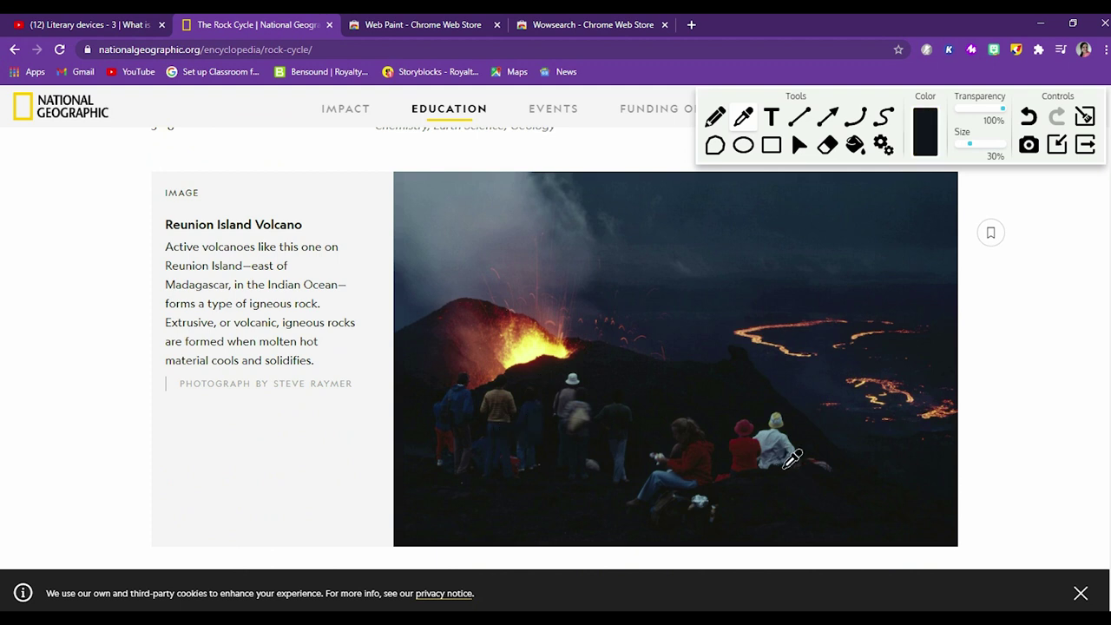
left_click(768, 436)
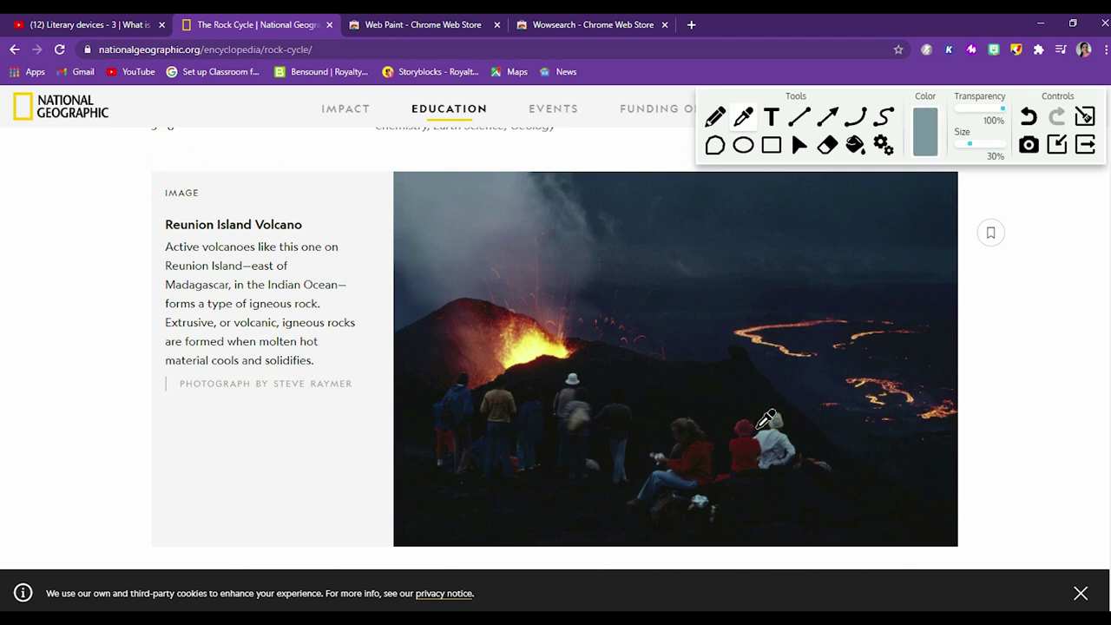
left_click(686, 459)
- Sample white from the blank page background and return to the Pencil tool
scroll(760, 331, "up", 1)
scroll(763, 326, "up", 3)
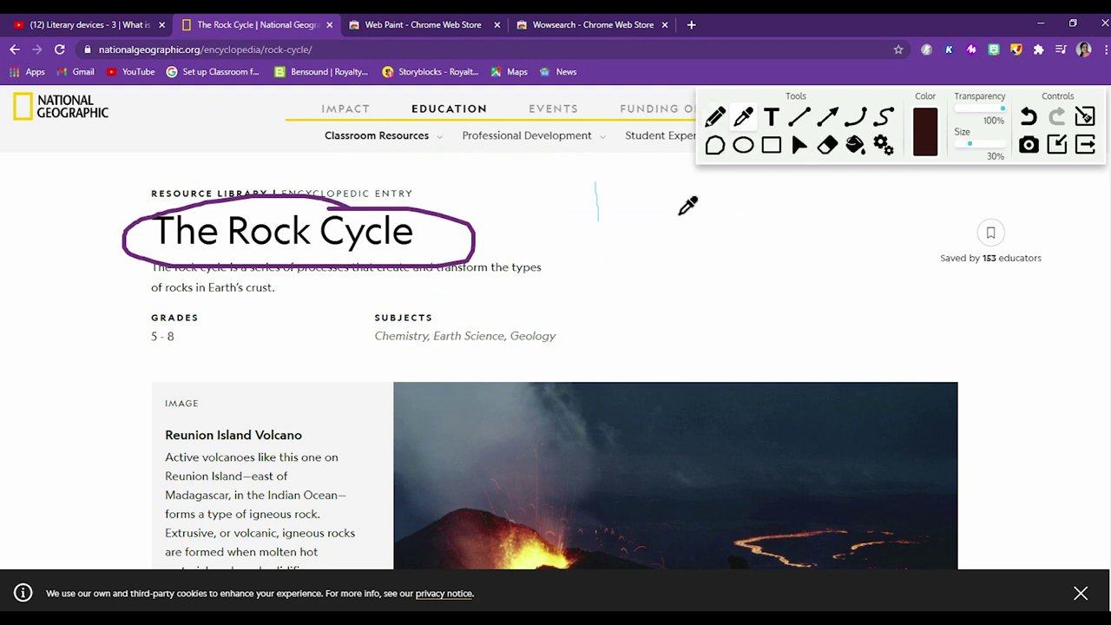
left_click(682, 249)
scroll(769, 425, "down", 4)
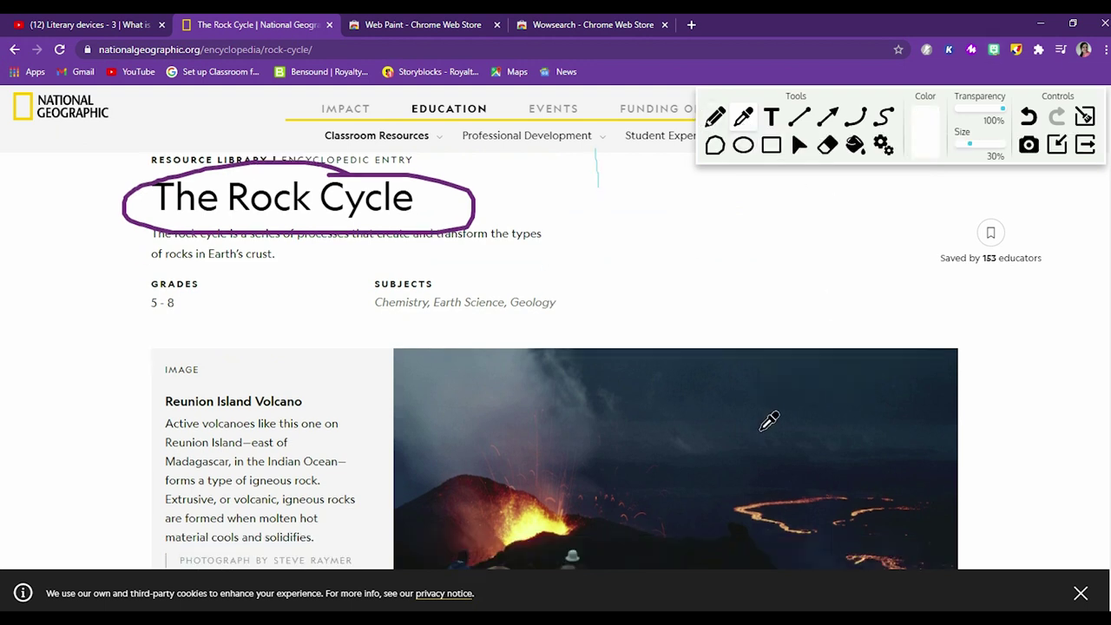
left_click(731, 385)
scroll(737, 385, "up", 4)
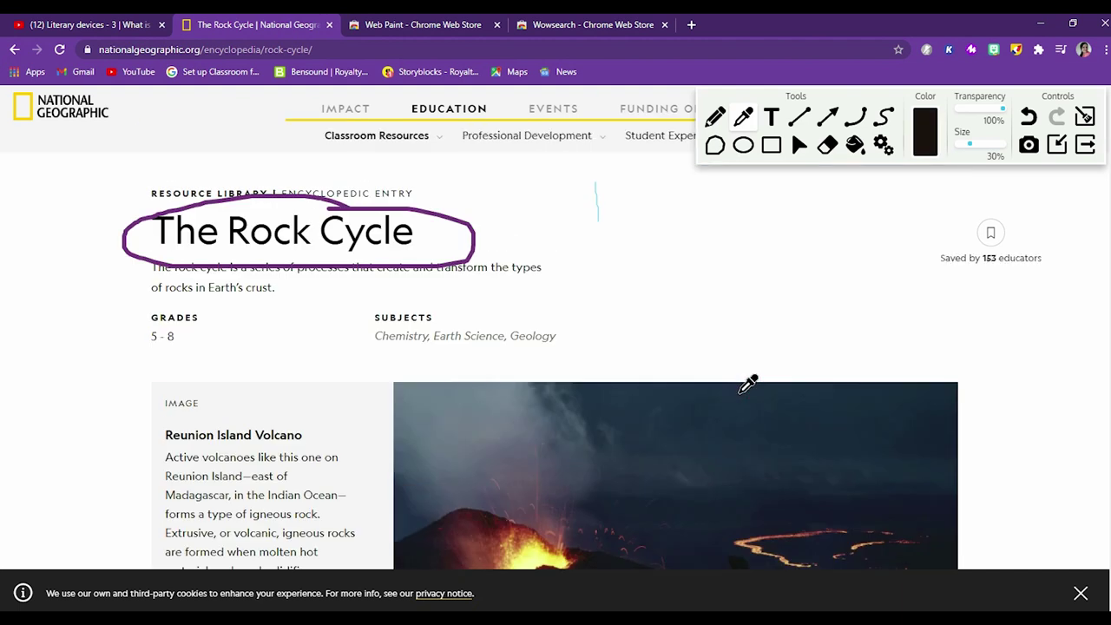
left_click(740, 208)
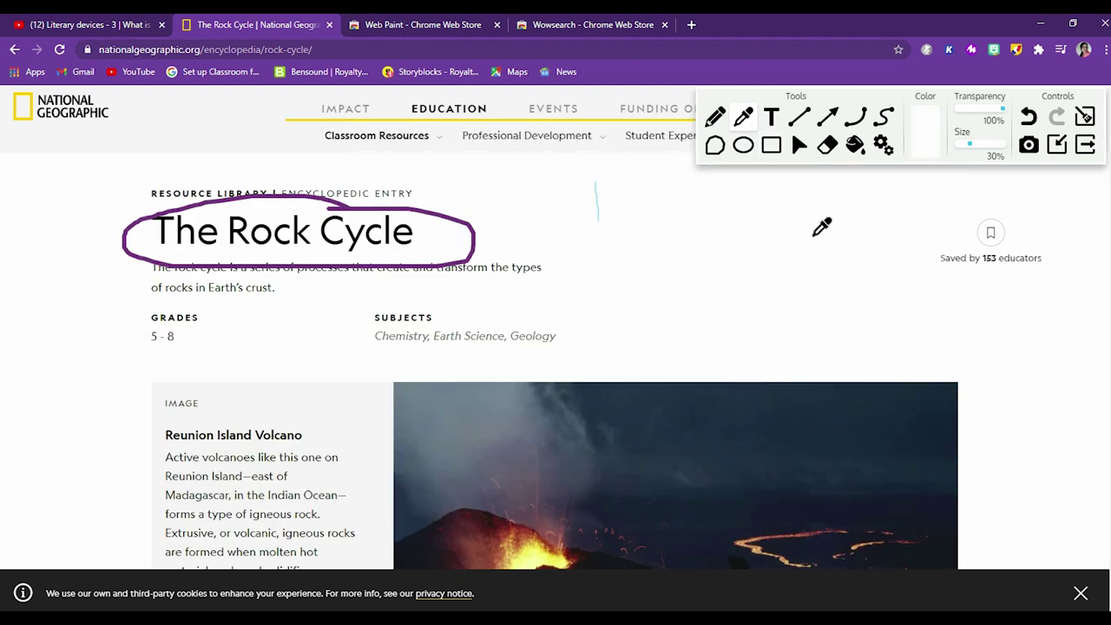
left_click(724, 123)
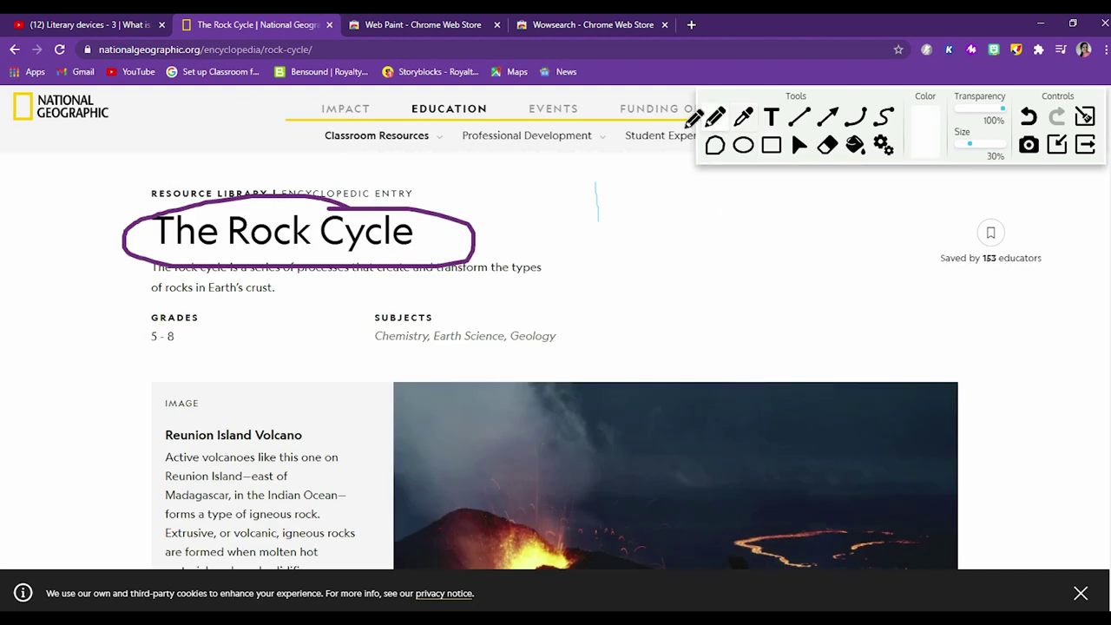
- Draw a dark brown vertical pencil stroke to the right of The Rock Cycle title
left_click_drag(652, 211, 651, 319)
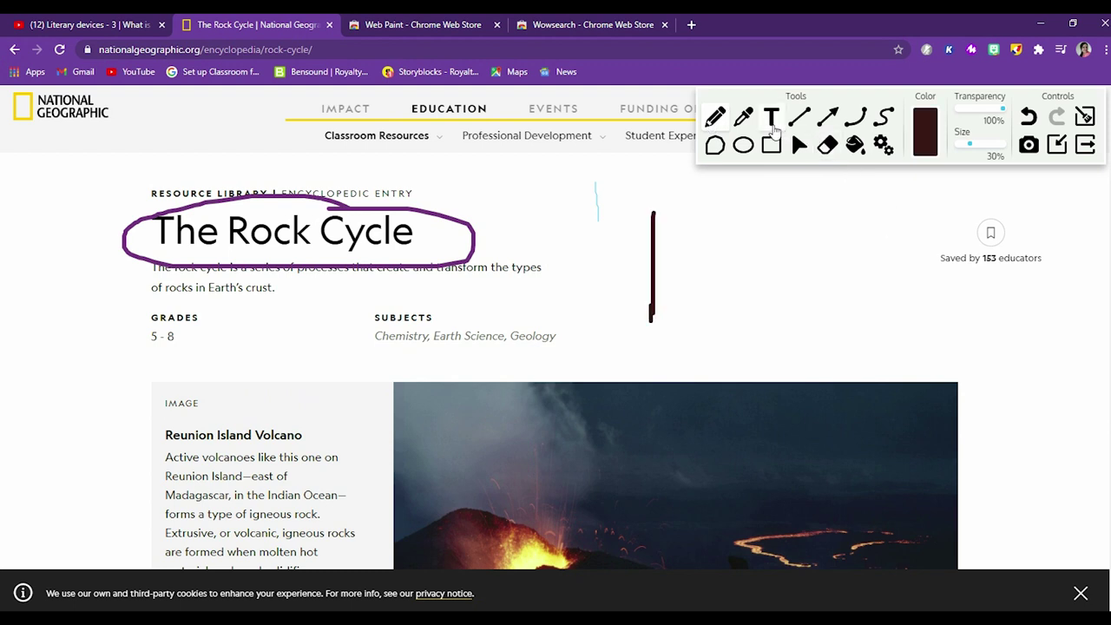
left_click(772, 122)
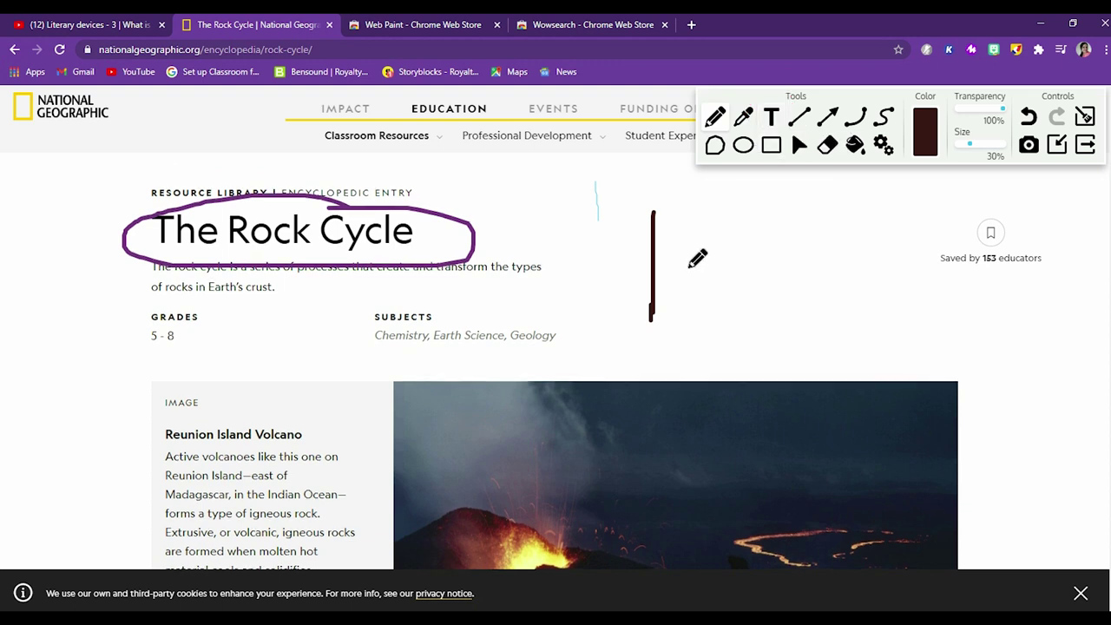
scroll(694, 257, "down", 4)
scroll(694, 257, "down", 3)
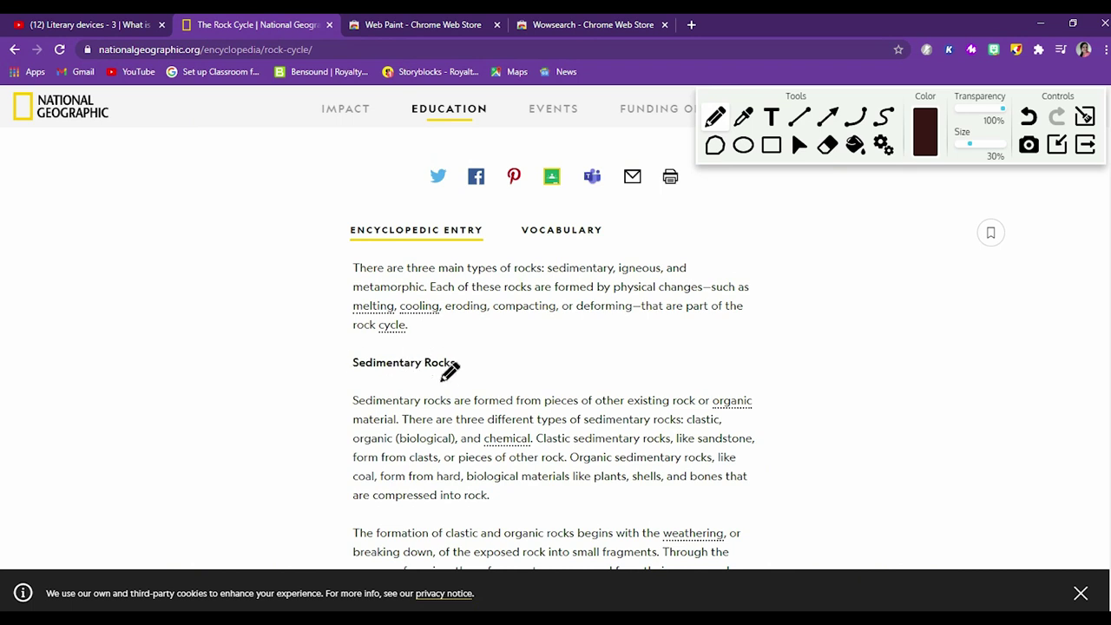
- Underline 'Sedimentary Rocks' in dark brown, then 'sandstone' in red (RGB 206, 49, 44)
left_click_drag(354, 371, 475, 372)
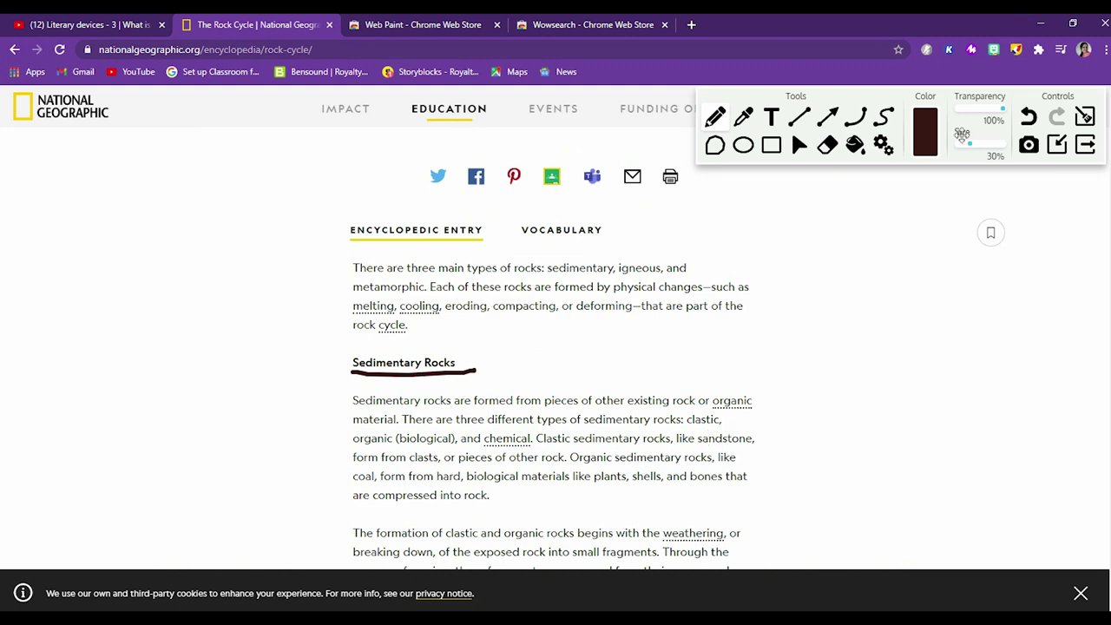
left_click(926, 132)
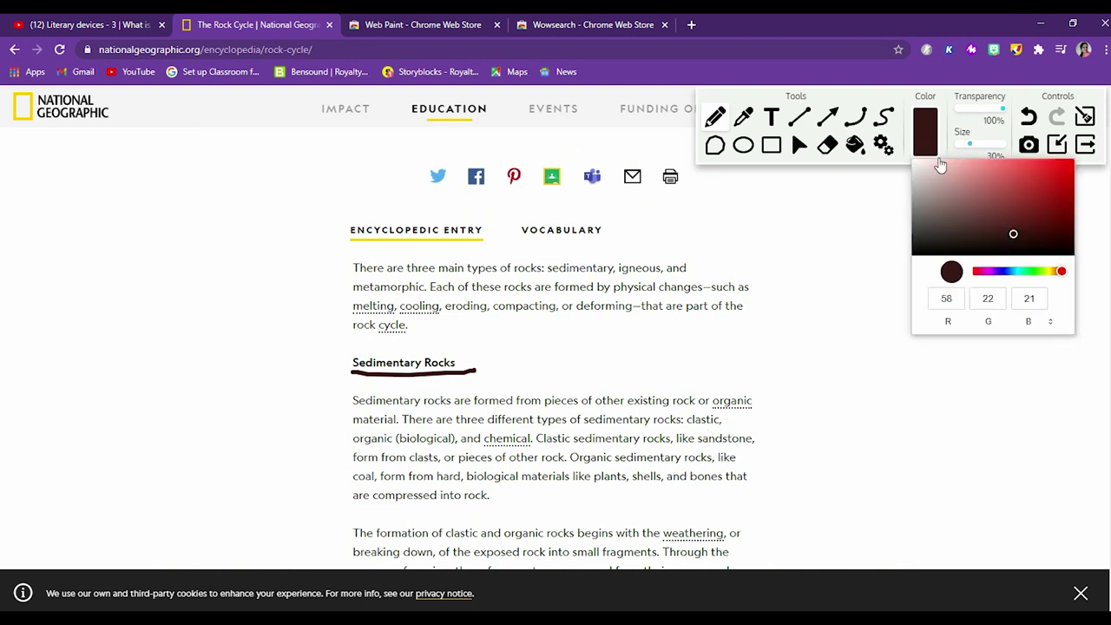
left_click(1032, 184)
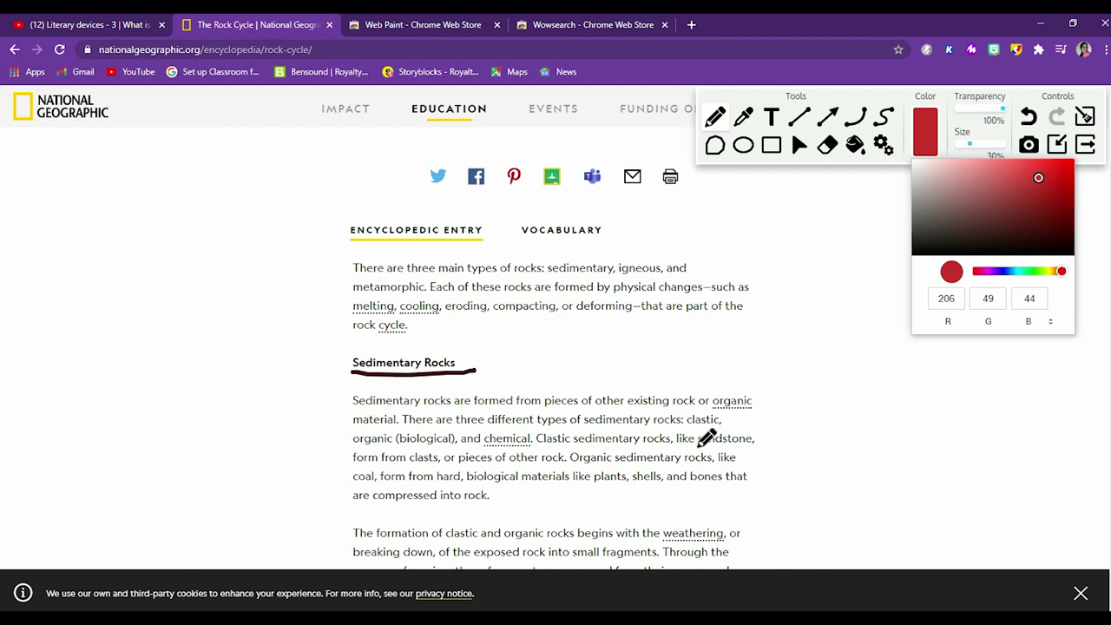
left_click_drag(696, 446, 769, 442)
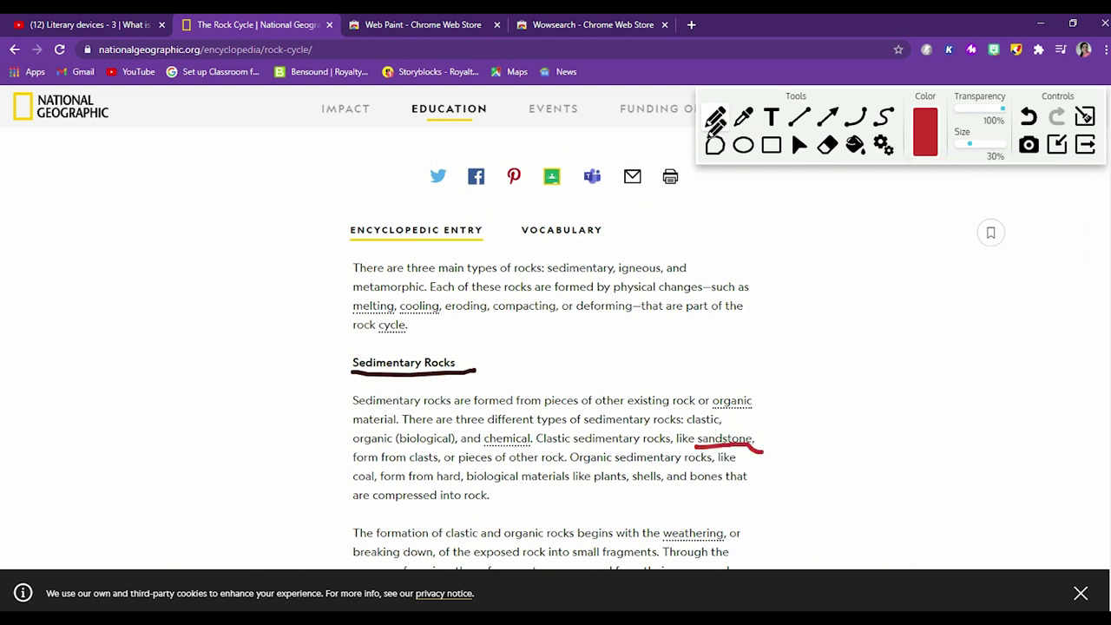
- With the Text tool, type 'shale, limestone' as a red note above Sedimentary Rocks
left_click(769, 118)
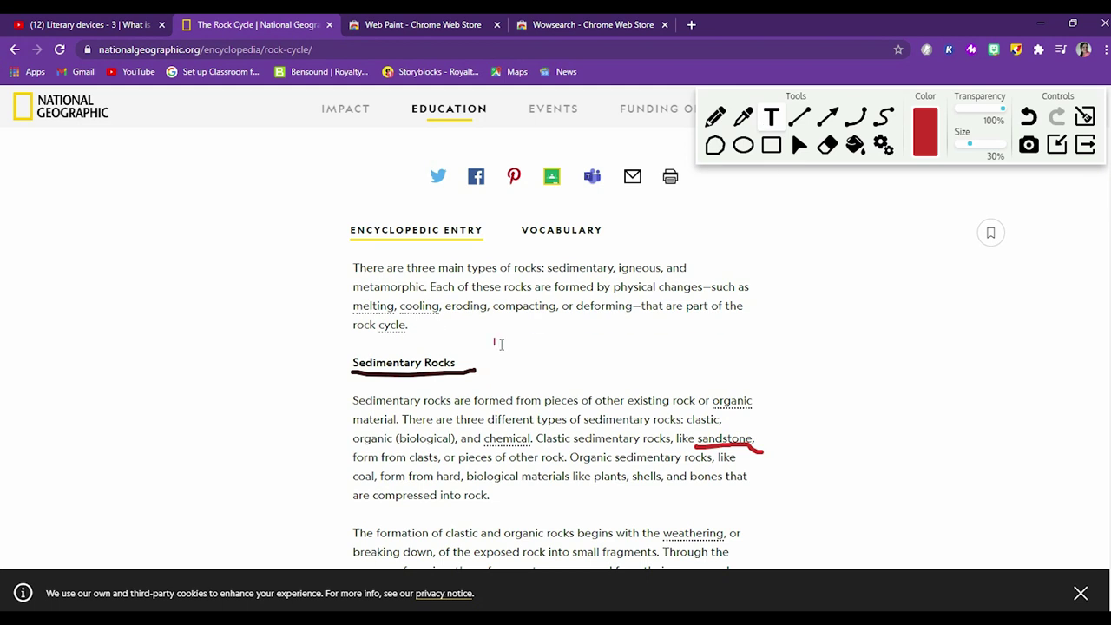
type("shale, limesto")
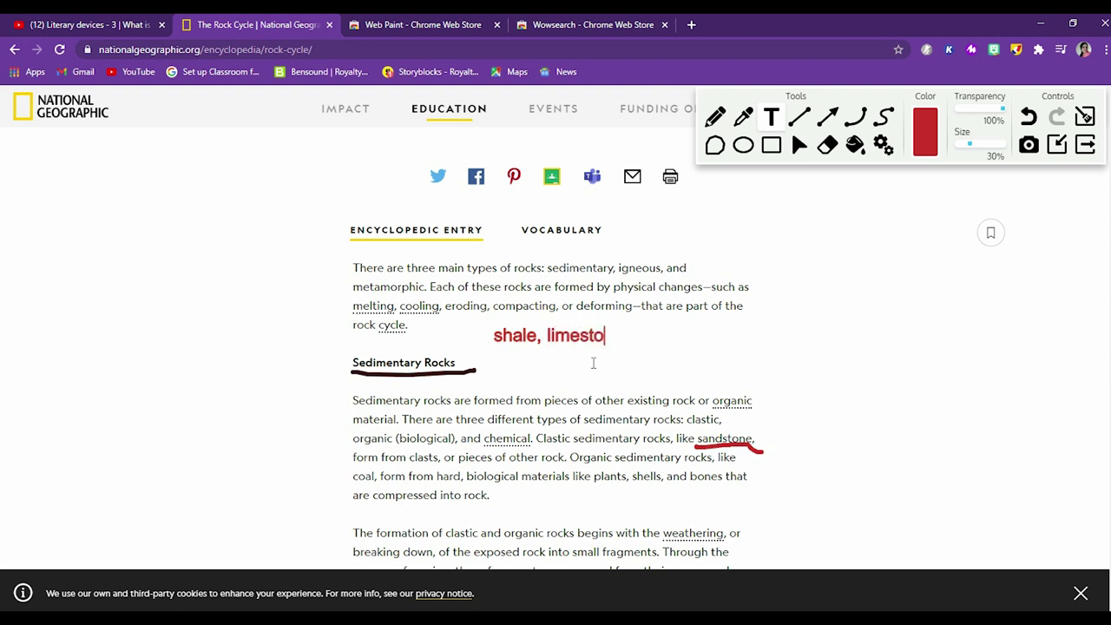
type("ne")
scroll(545, 358, "up", 3)
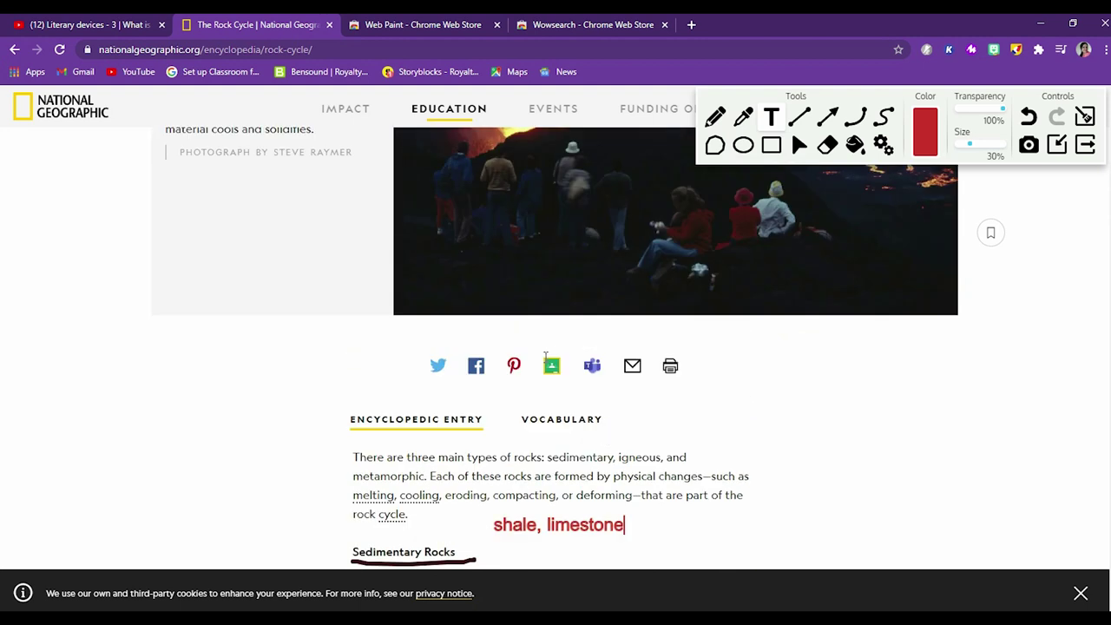
- Draw two straight red lines under the sentence on organic sedimentary rocks like coal
left_click(800, 119)
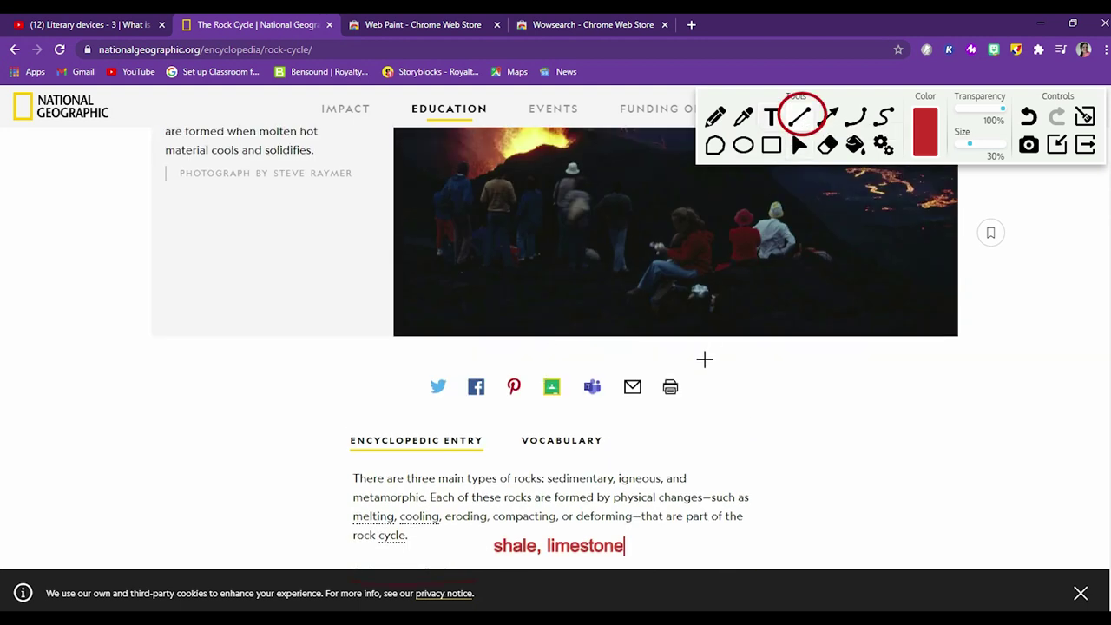
scroll(528, 311, "down", 4)
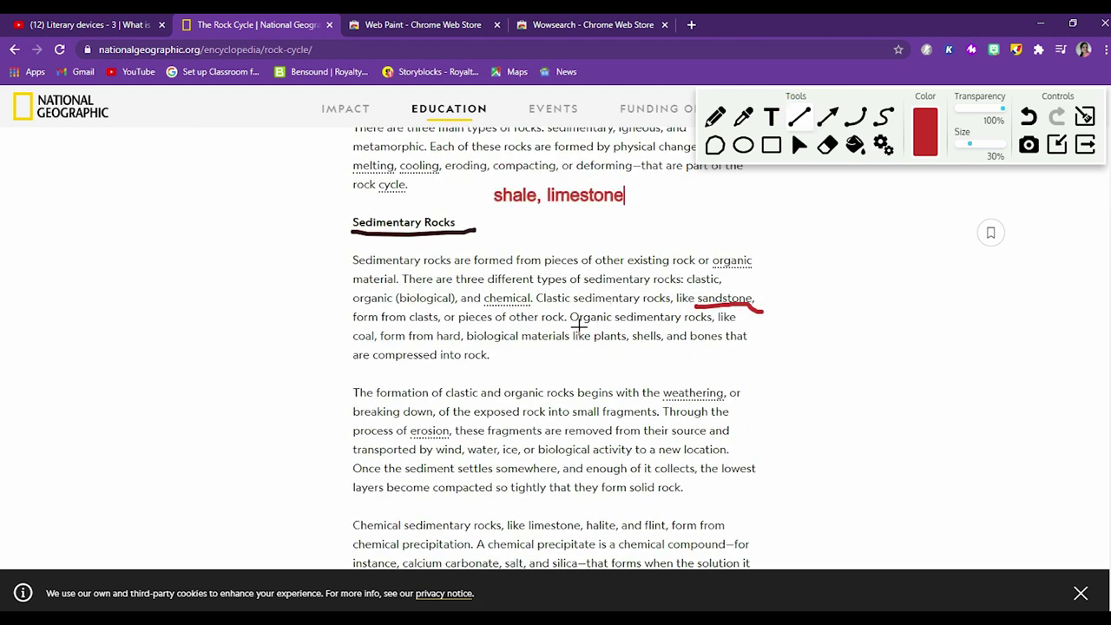
left_click_drag(577, 325, 737, 323)
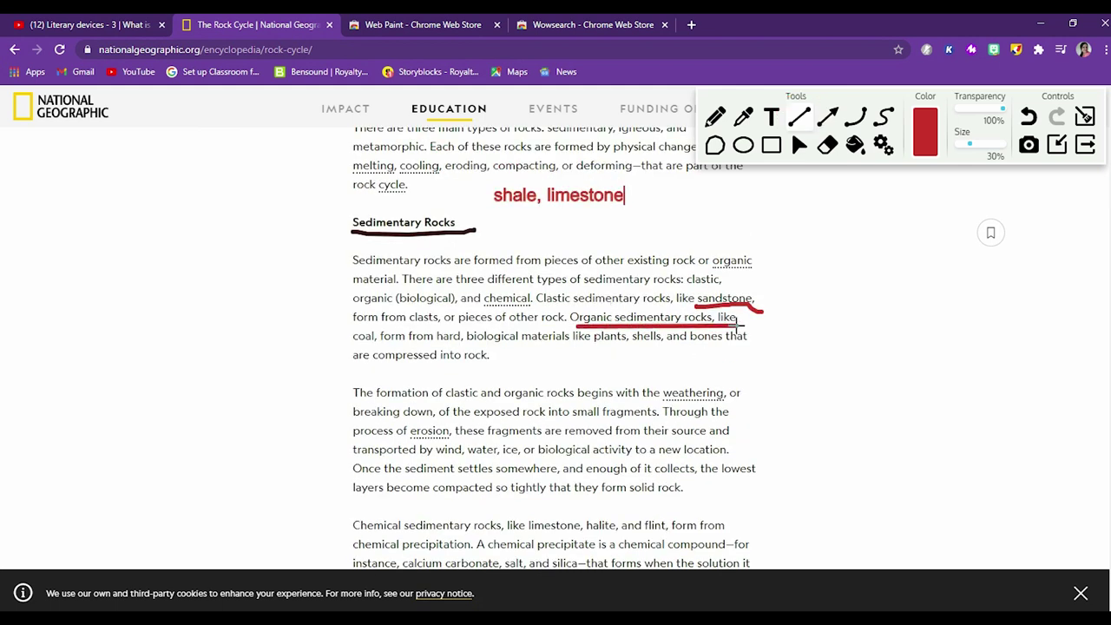
left_click_drag(351, 344, 751, 348)
scroll(596, 323, "up", 2)
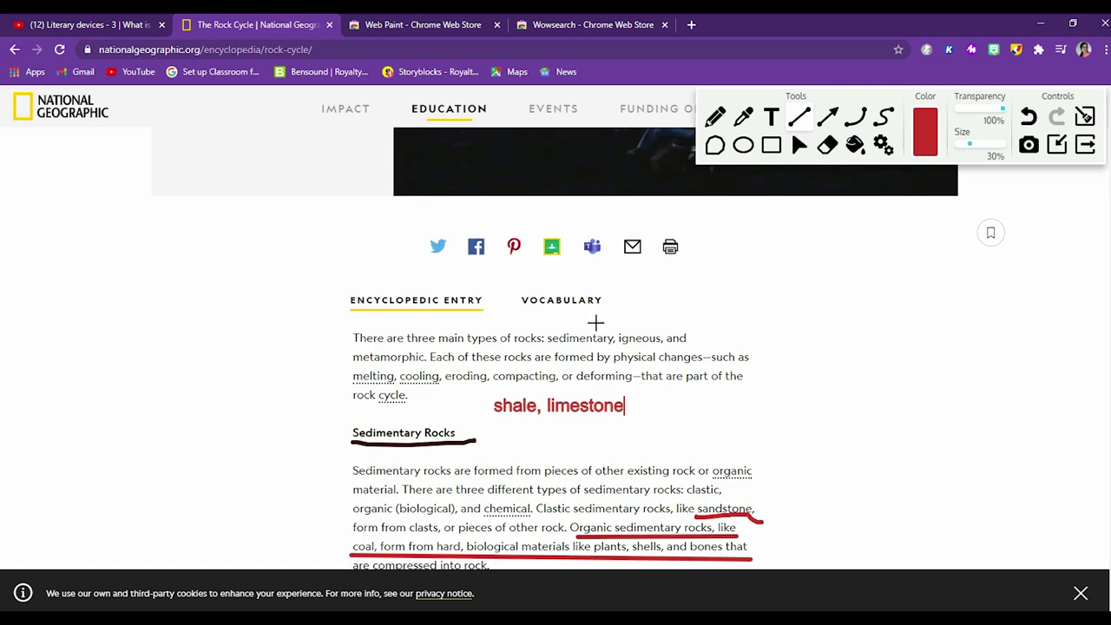
scroll(703, 338, "down", 1)
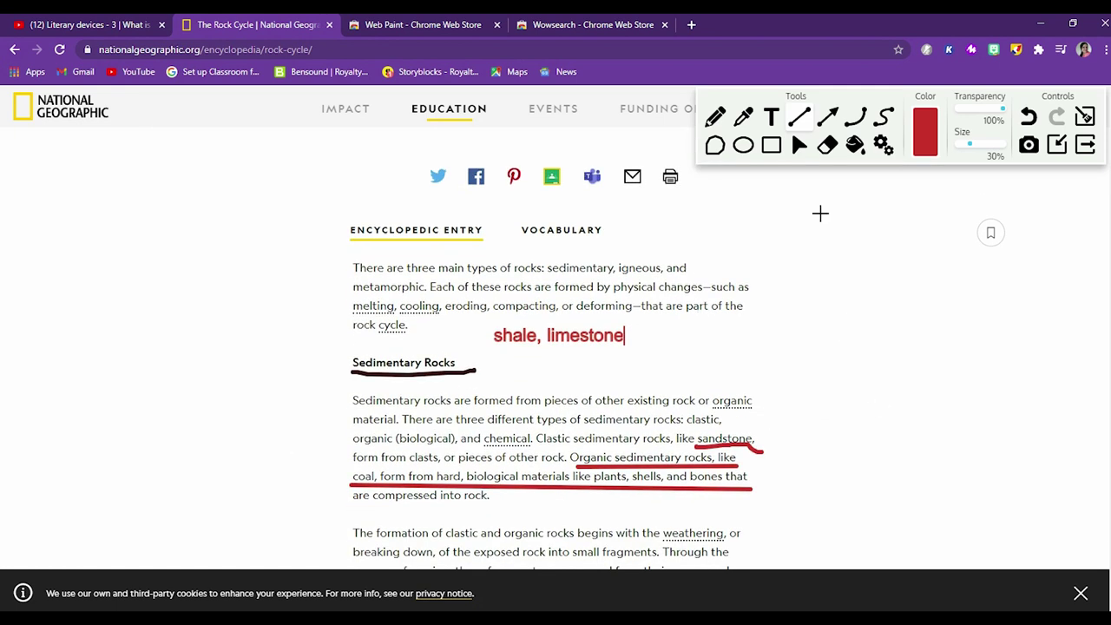
left_click(829, 118)
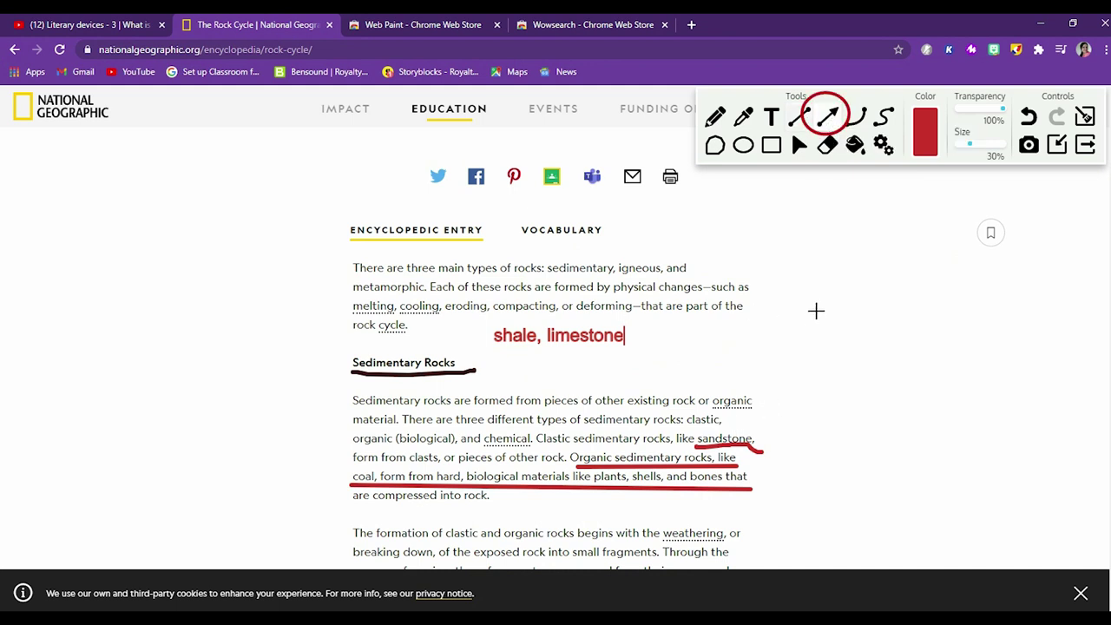
- Draw a long red downward arrow in the right margin beside the Sedimentary Rocks paragraphs
mouse_move(816, 311)
left_mouse_down()
mouse_move(833, 478)
mouse_move(811, 540)
mouse_move(829, 540)
left_mouse_up()
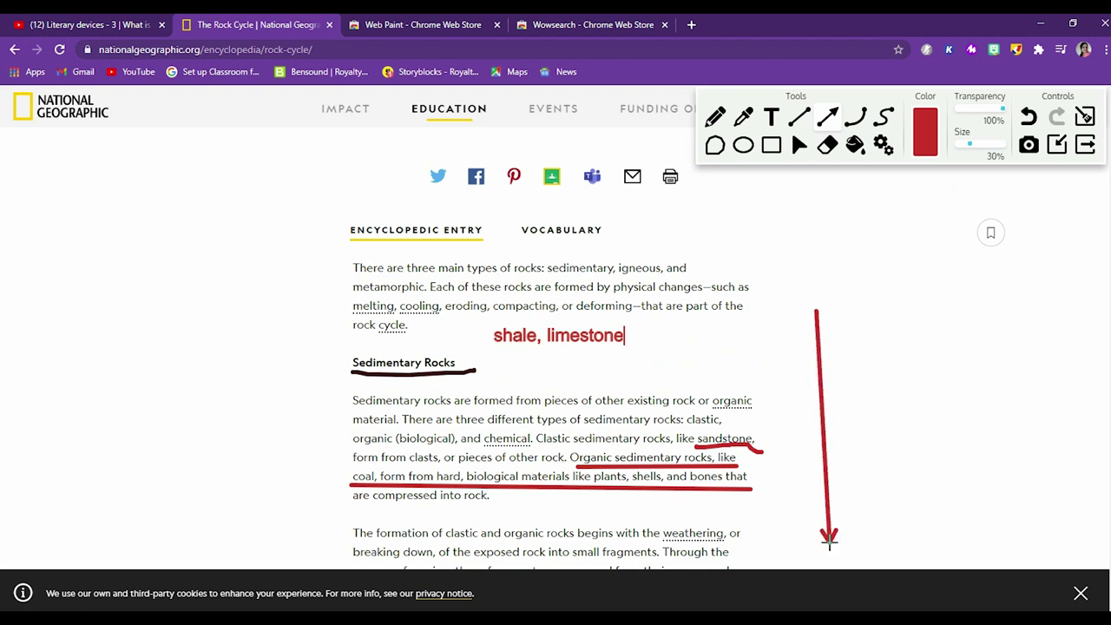
scroll(755, 512, "down", 2)
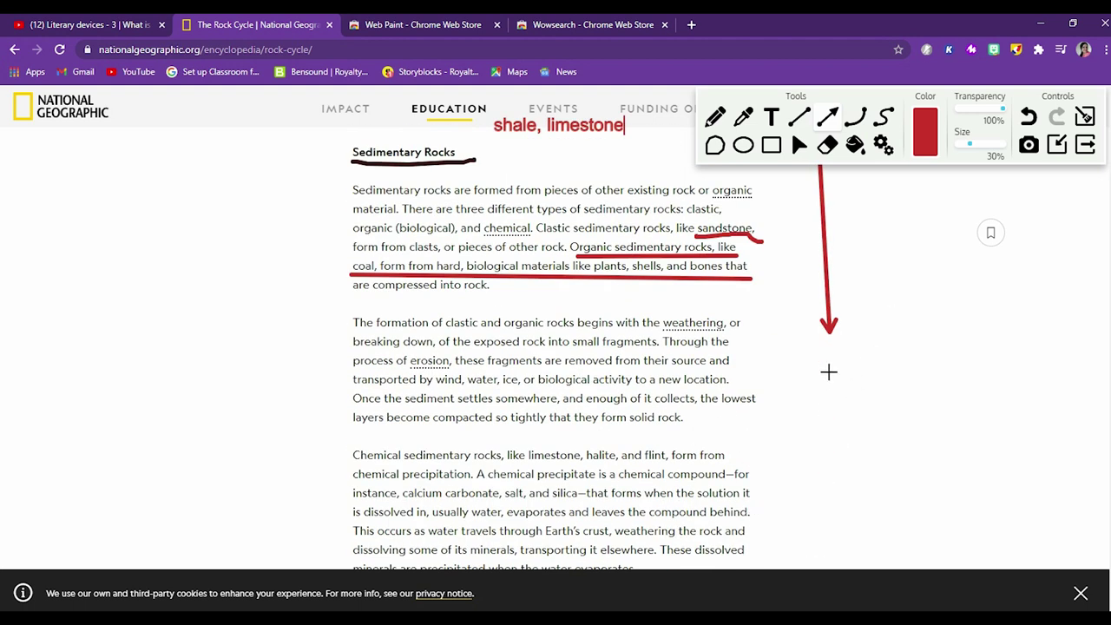
scroll(789, 469, "up", 2)
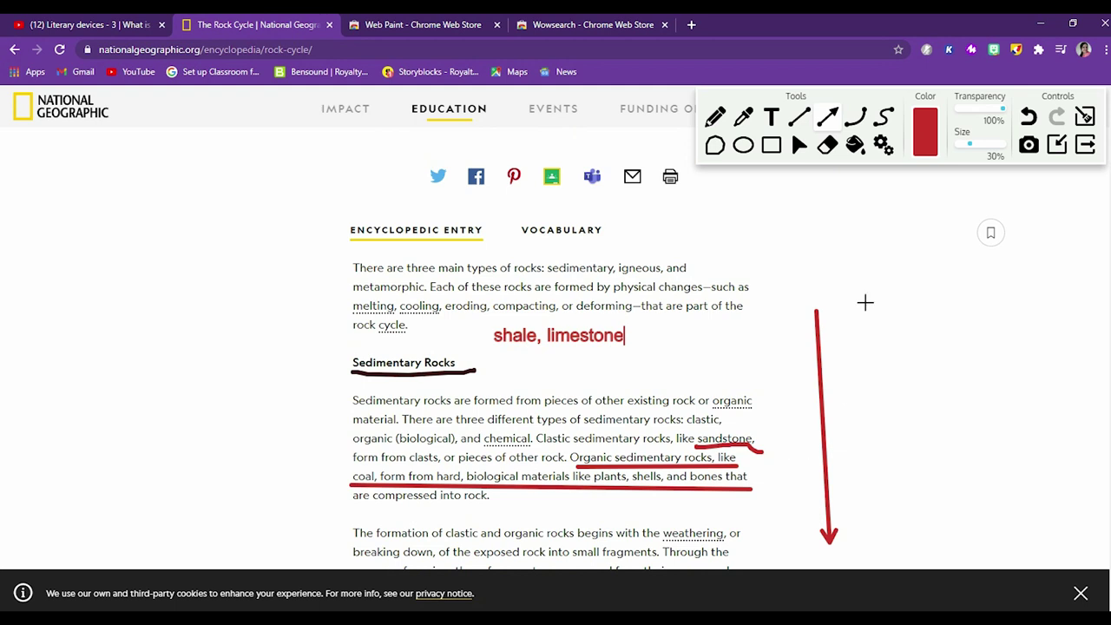
left_click(856, 119)
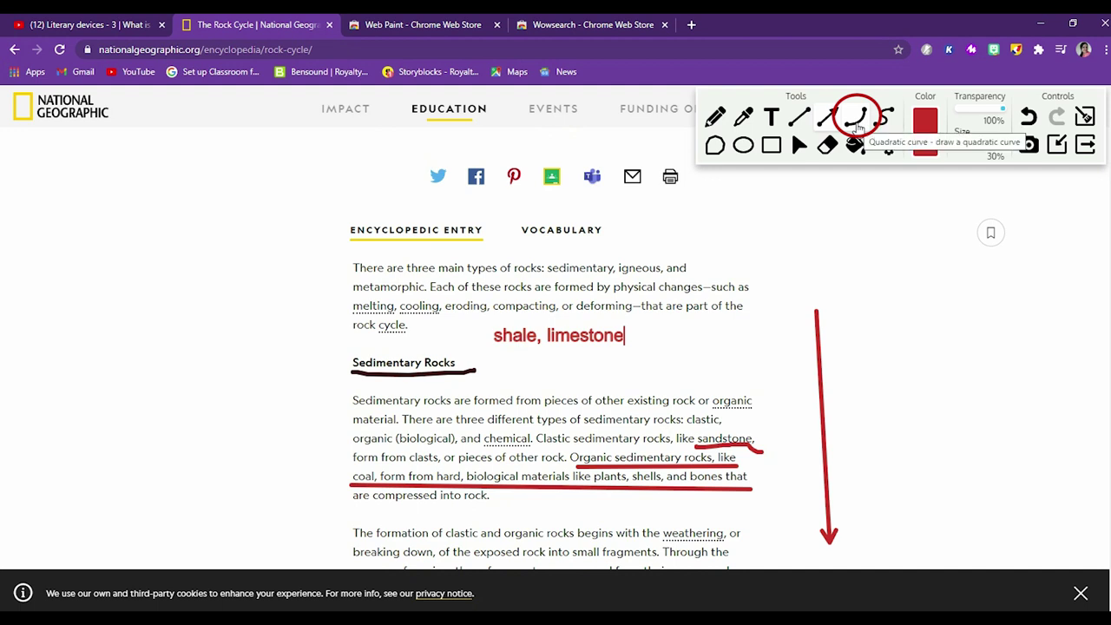
left_click(885, 119)
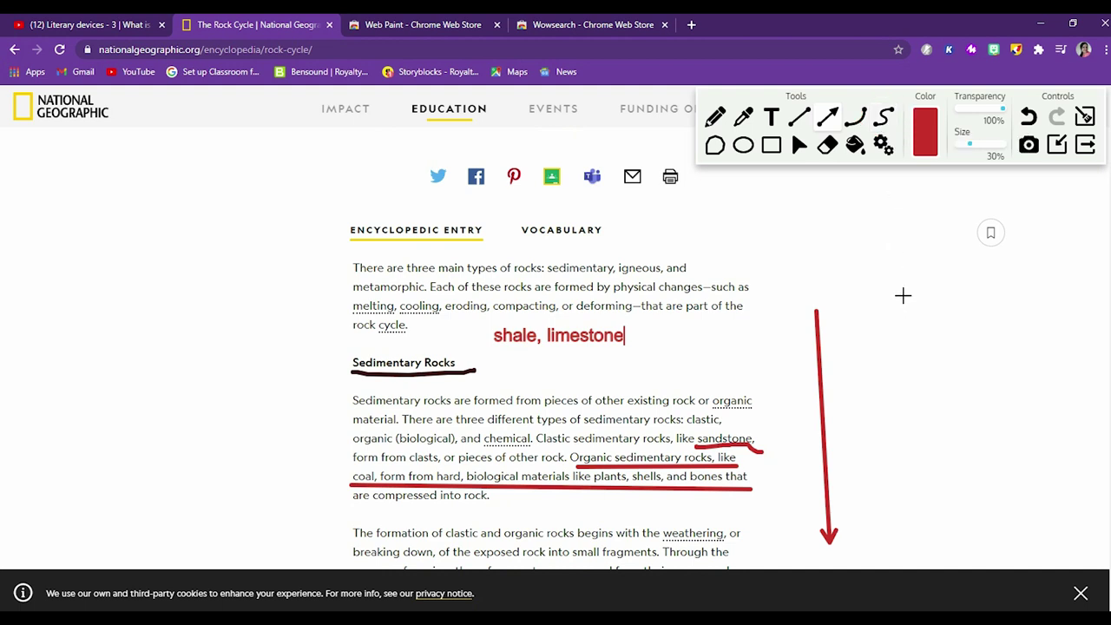
left_click_drag(903, 295, 852, 382)
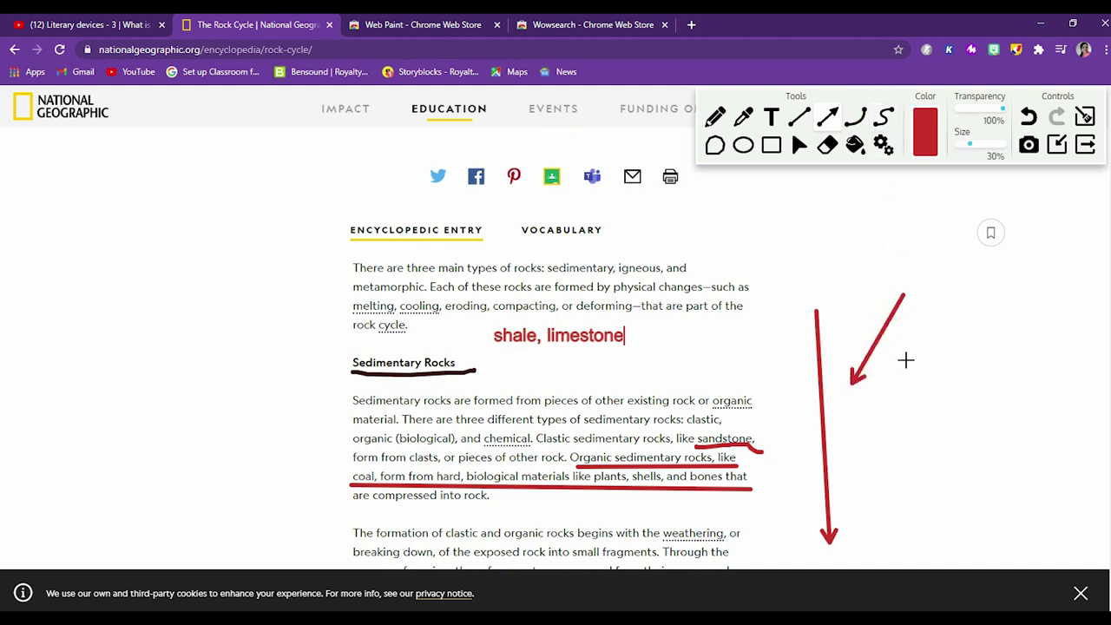
left_click(1028, 117)
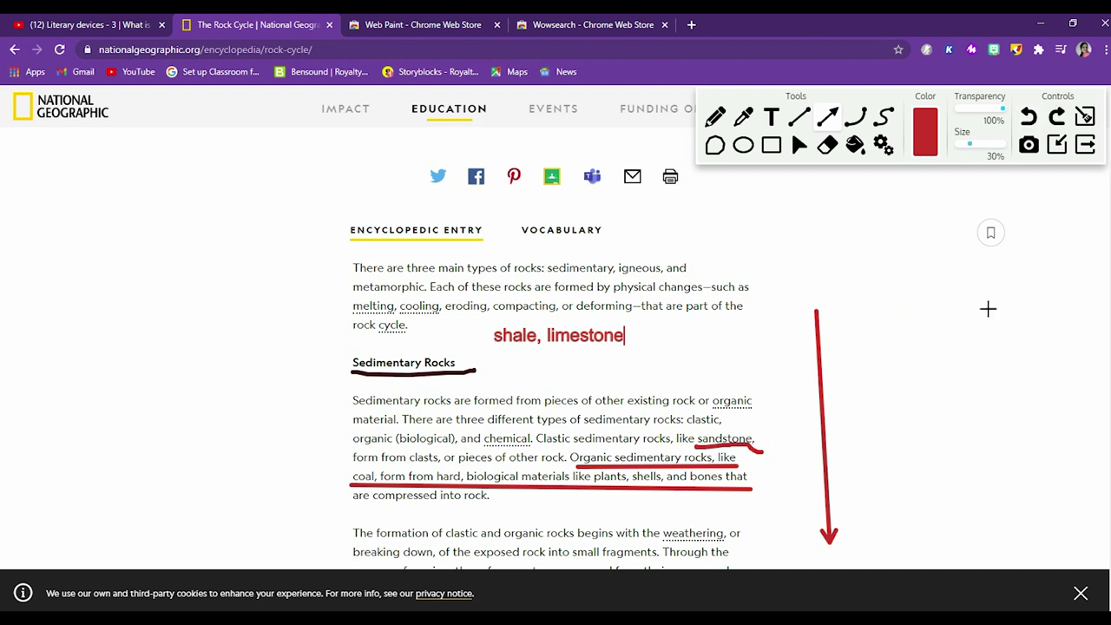
left_click(1029, 120)
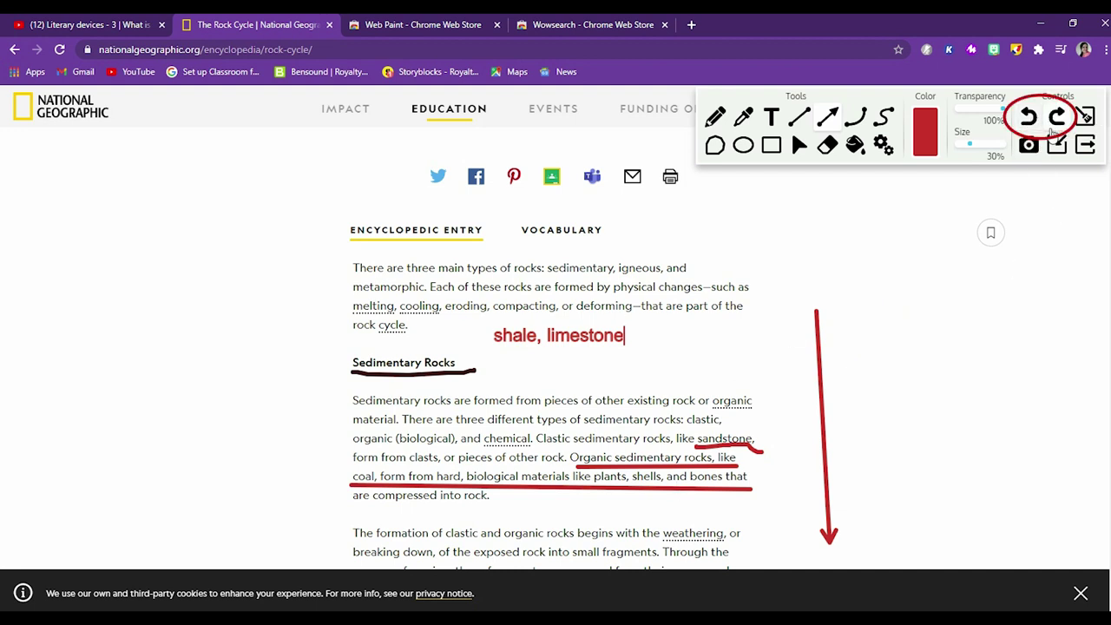
left_click(1058, 120)
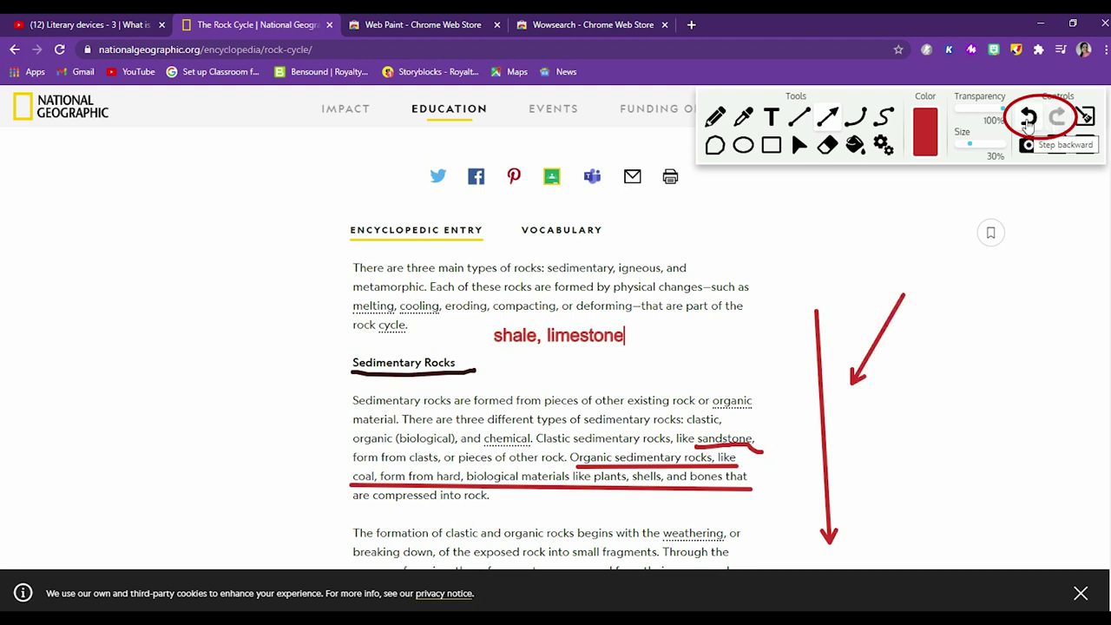
left_click(1027, 121)
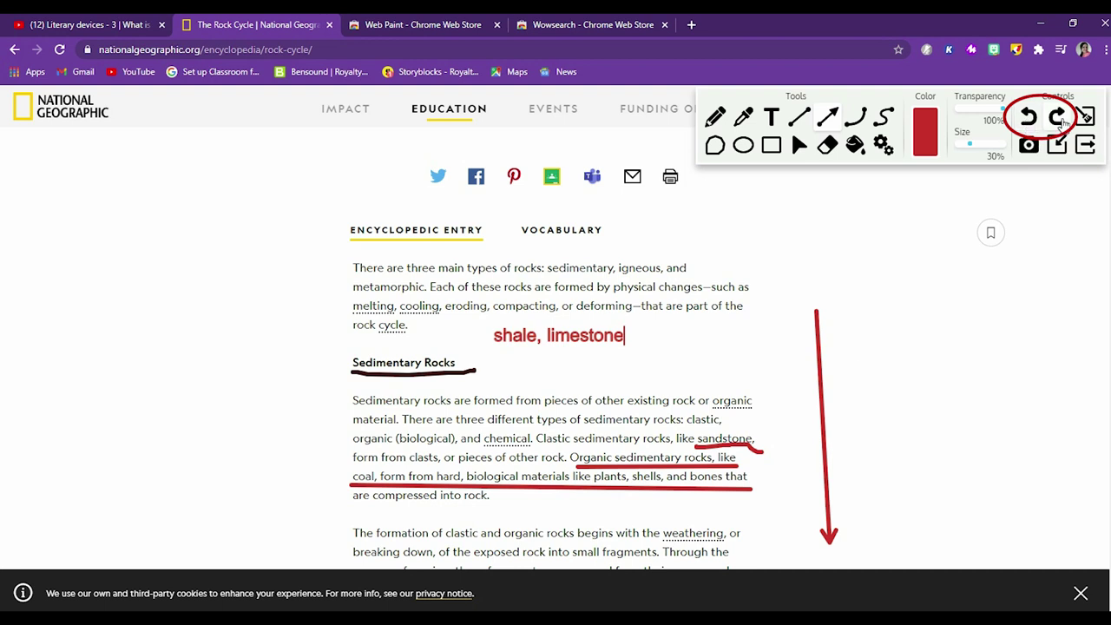
left_click(1060, 120)
- Remove the diagonal arrow and draw a red bowed quadratic curve right of the vertical arrow
left_click(1027, 122)
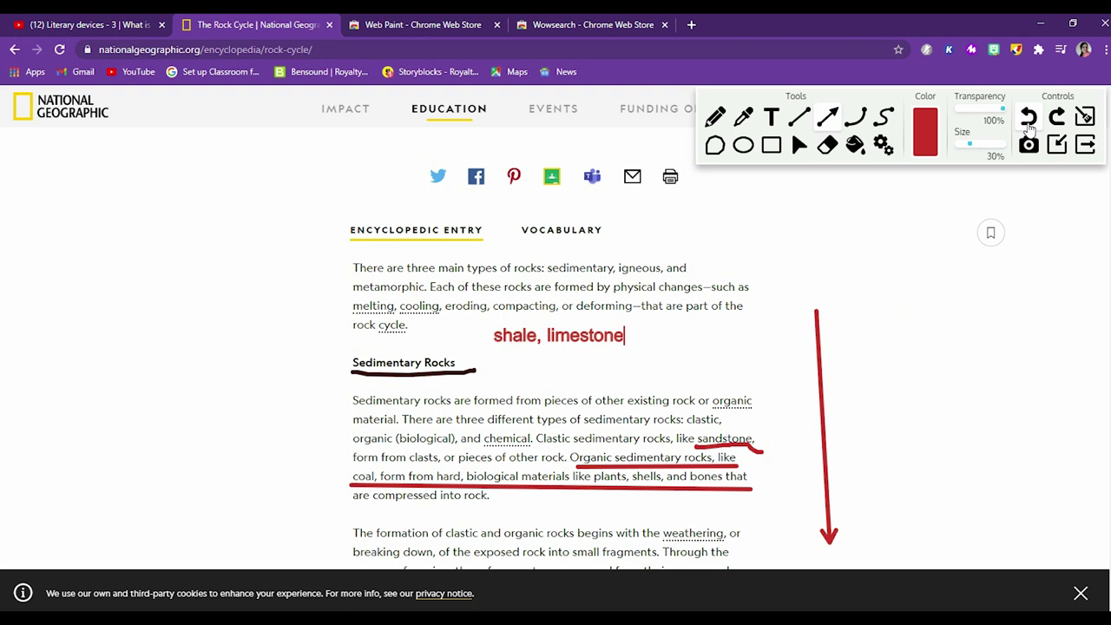
left_click(855, 116)
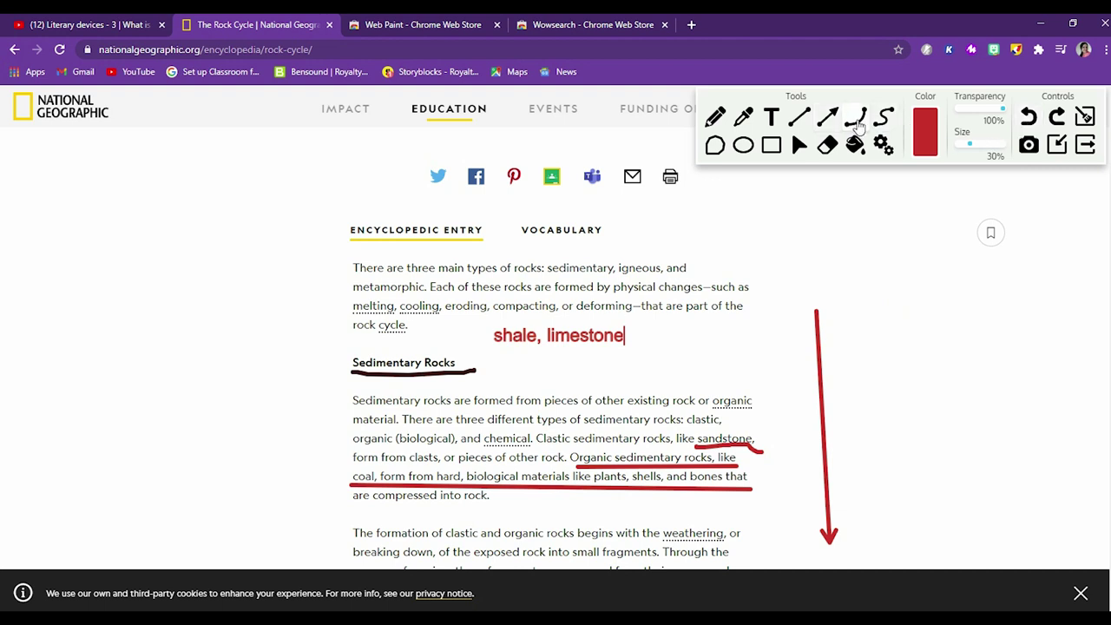
mouse_move(858, 288)
left_mouse_down()
mouse_move(902, 307)
mouse_move(904, 391)
left_mouse_up()
left_click(1021, 297)
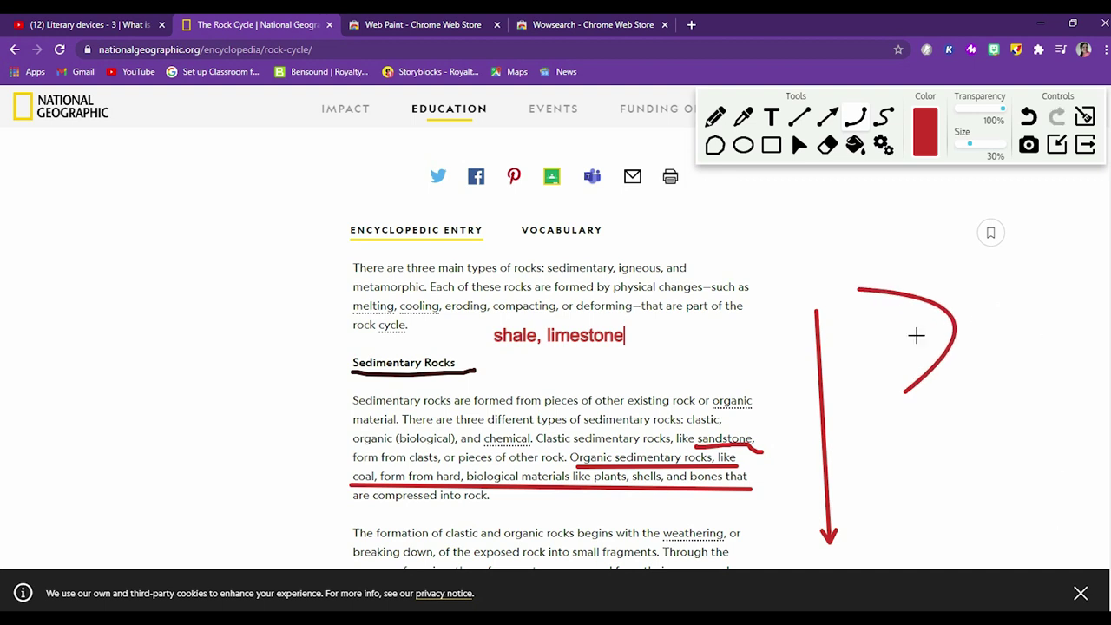
- Draw a red hooked S-curve with the Bezier tool beside the vertical arrow
left_click(880, 127)
mouse_move(956, 232)
left_mouse_down()
mouse_move(914, 264)
mouse_move(995, 295)
left_mouse_up()
left_click(898, 300)
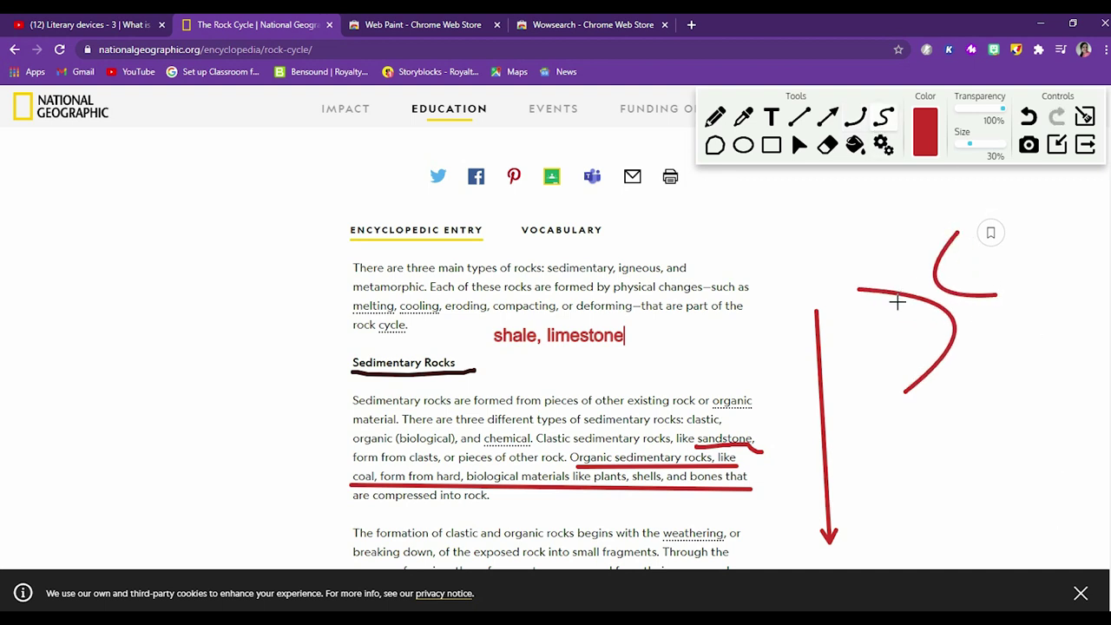
left_click(1009, 368)
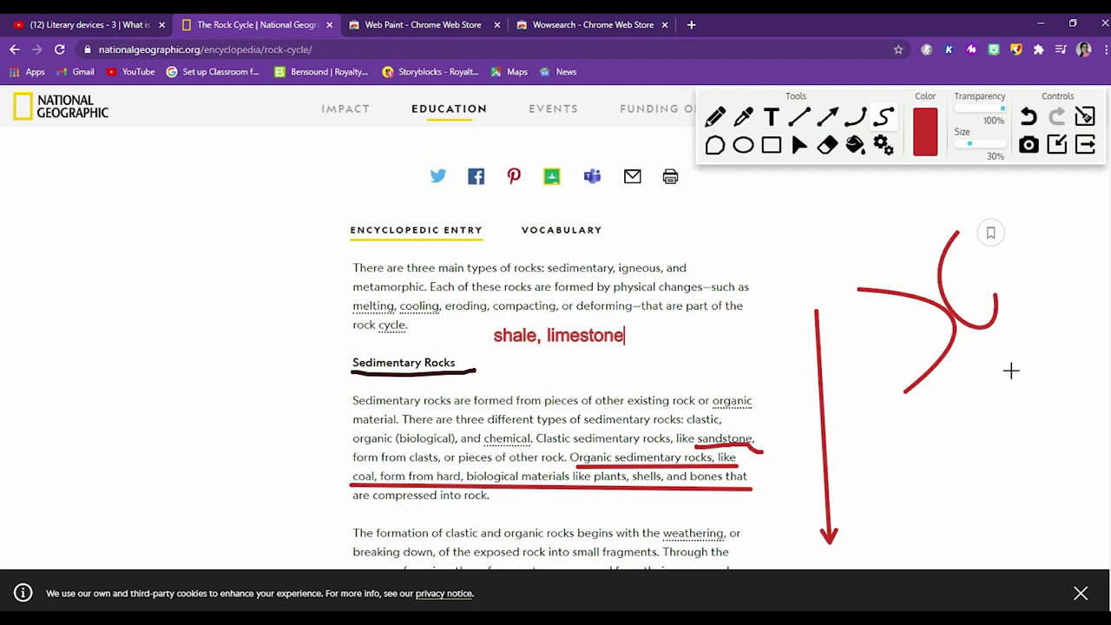
- Draw a red triangle in the left margin and a circle above it
left_click(715, 145)
left_click_drag(107, 286, 247, 359)
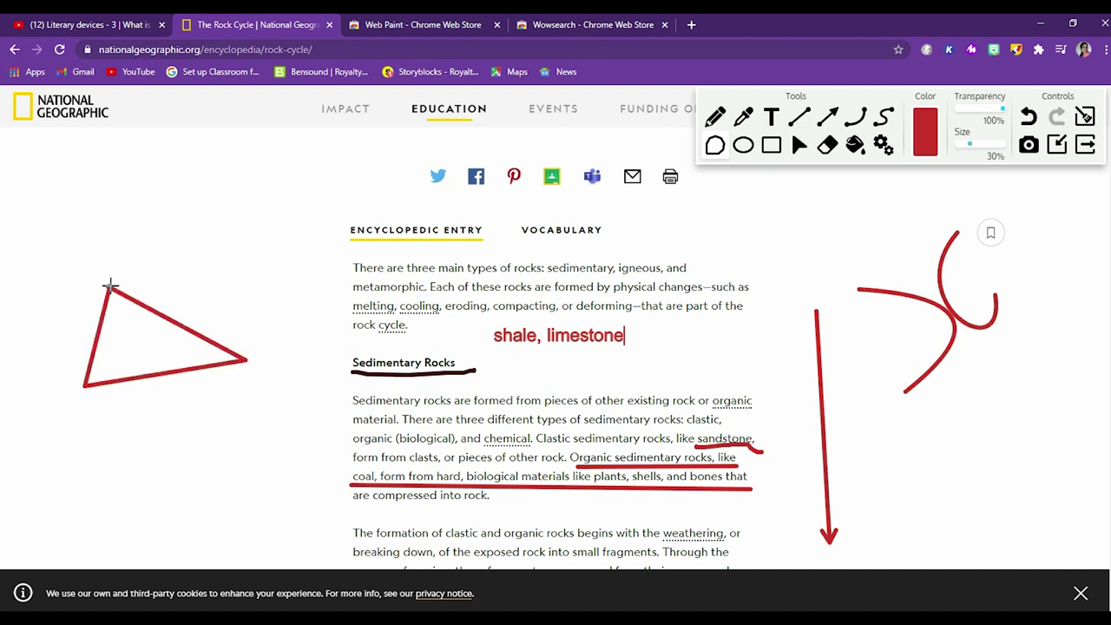
left_click(102, 321)
left_click(743, 144)
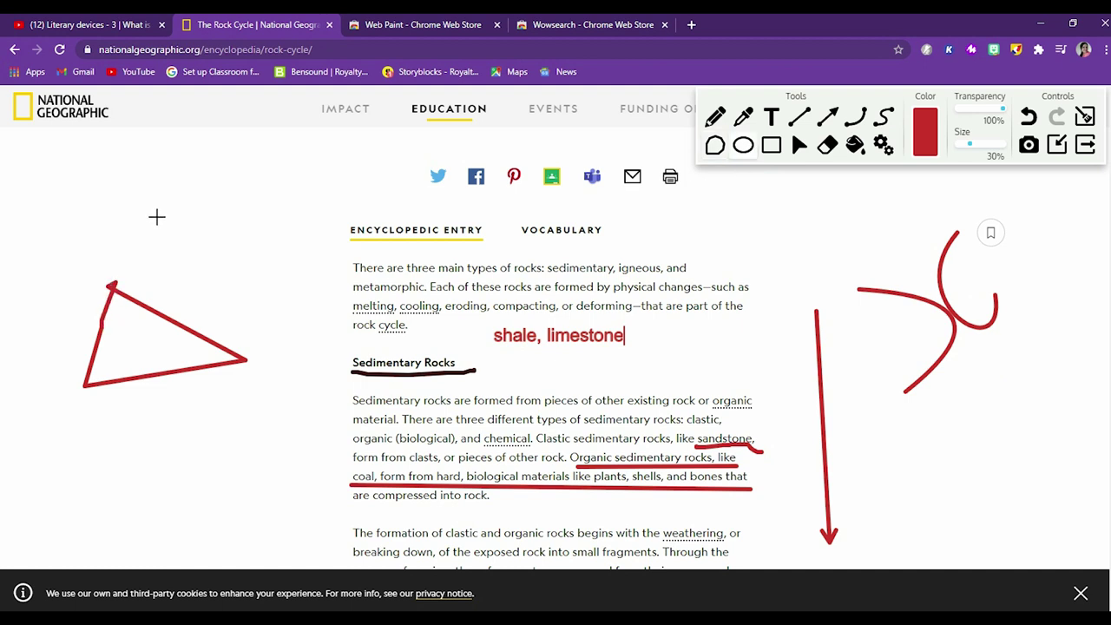
left_click_drag(156, 218, 278, 328)
- Draw a red rectangle below the triangle and return to the Cursor tool
left_click(771, 149)
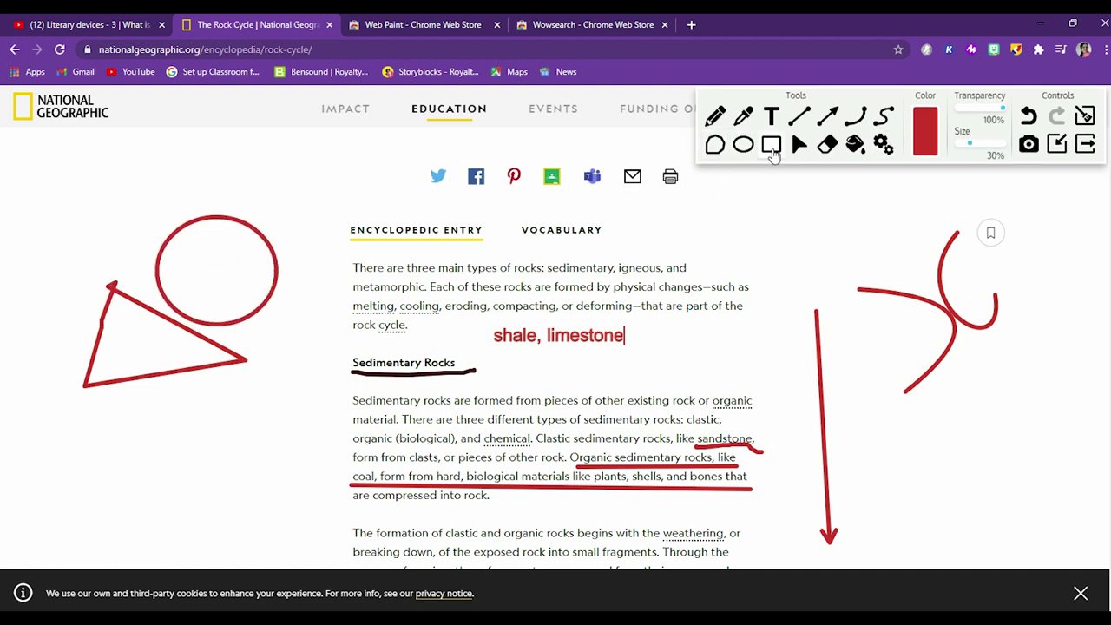
left_click_drag(151, 420, 296, 477)
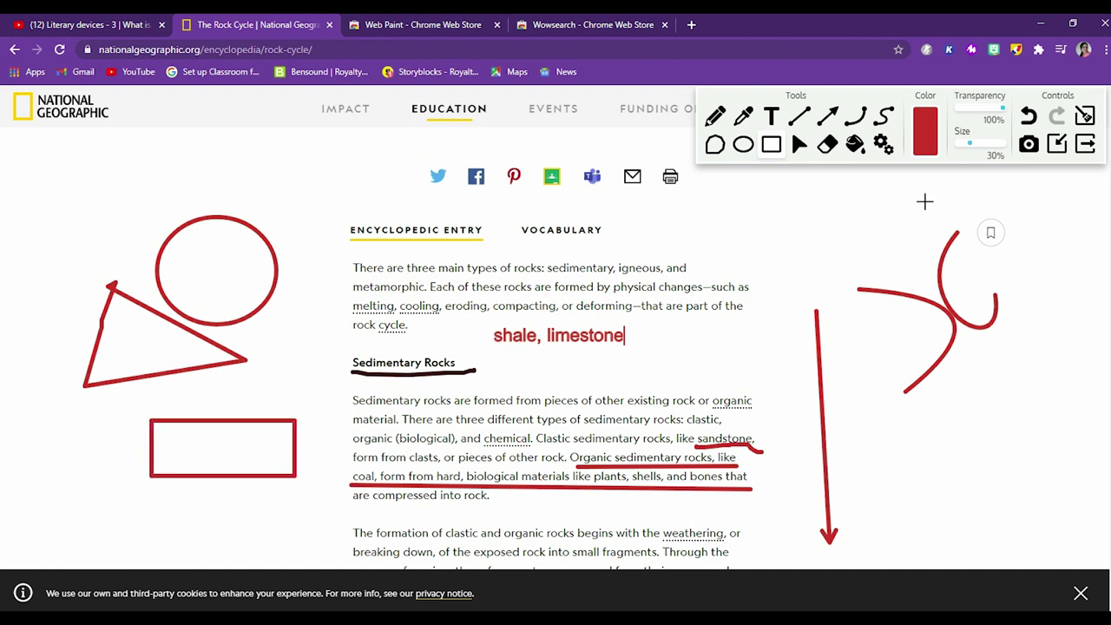
left_click(800, 148)
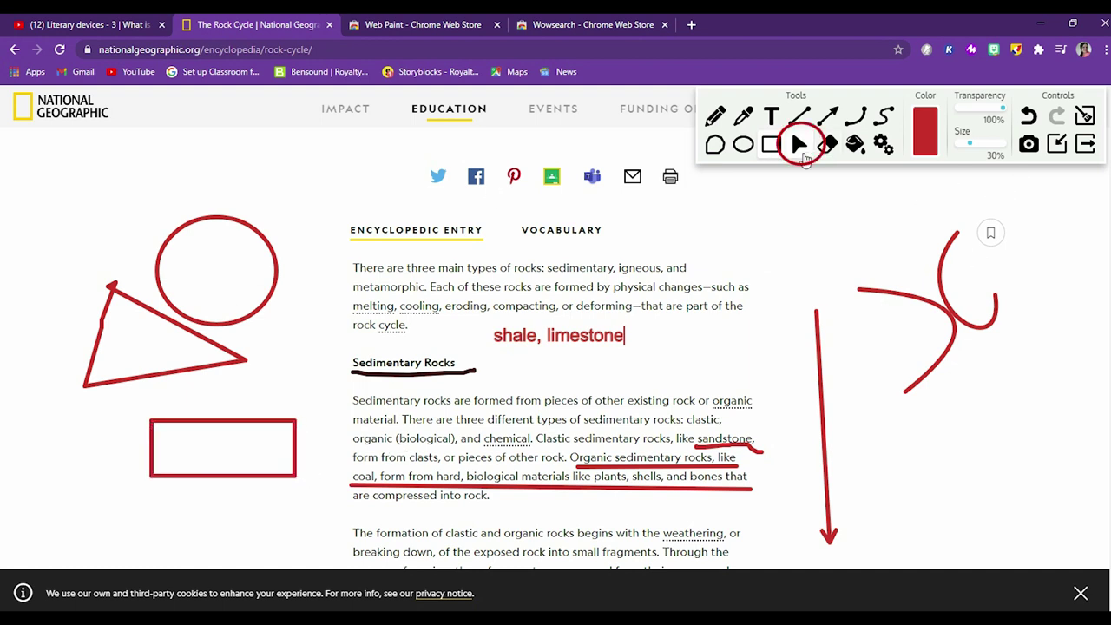
left_click(715, 116)
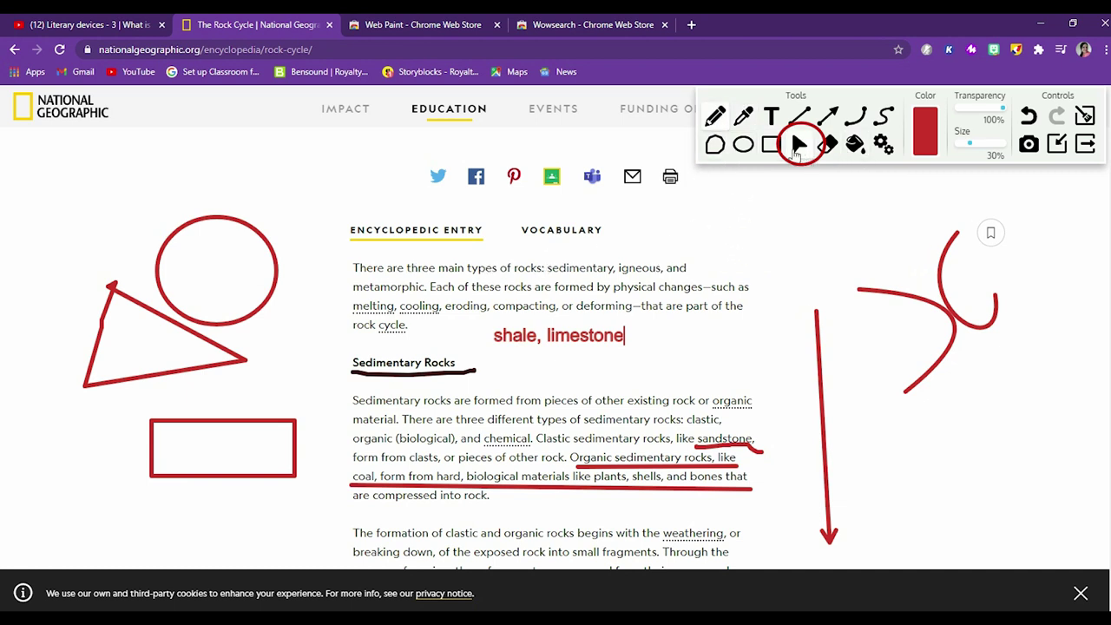
left_click(799, 145)
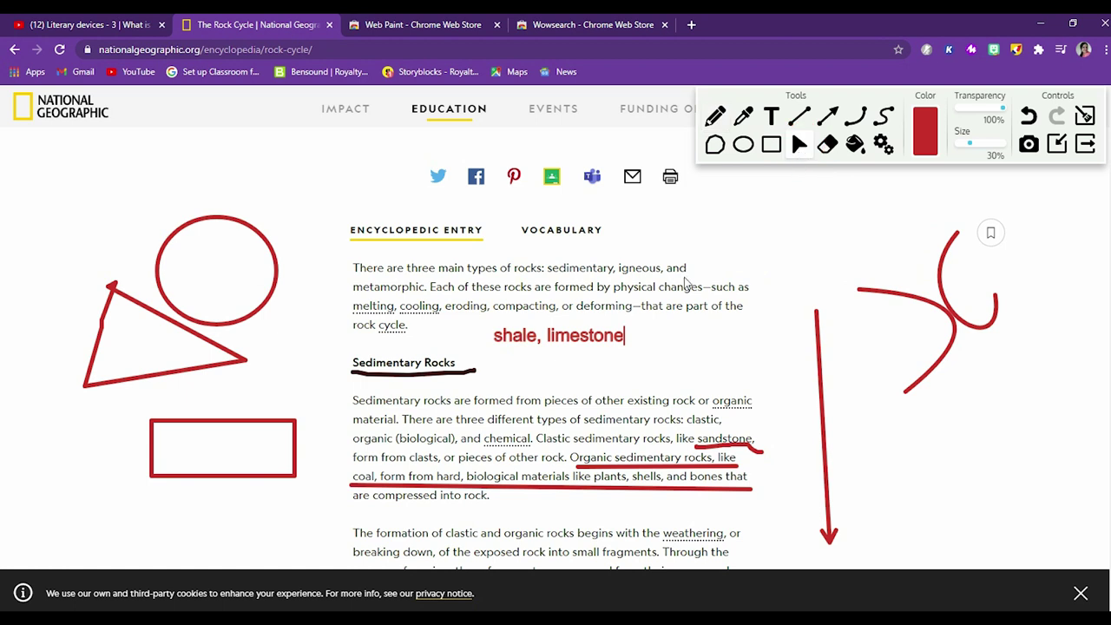
- Select a passage of article text, then erase the two red curves beside the vertical arrow
left_click_drag(684, 286, 719, 521)
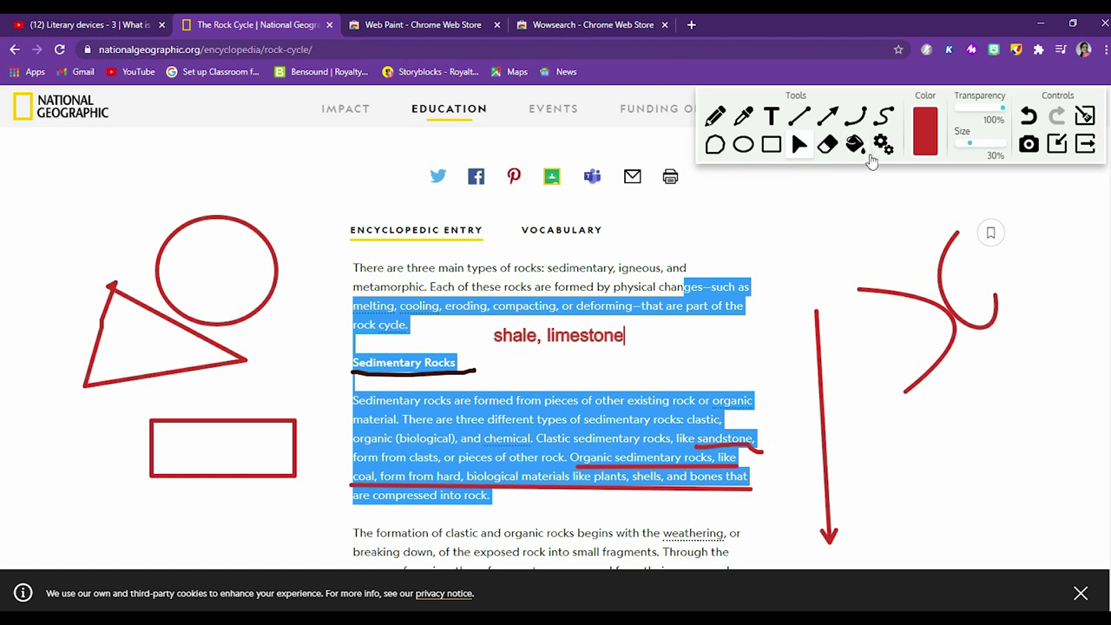
left_click(829, 147)
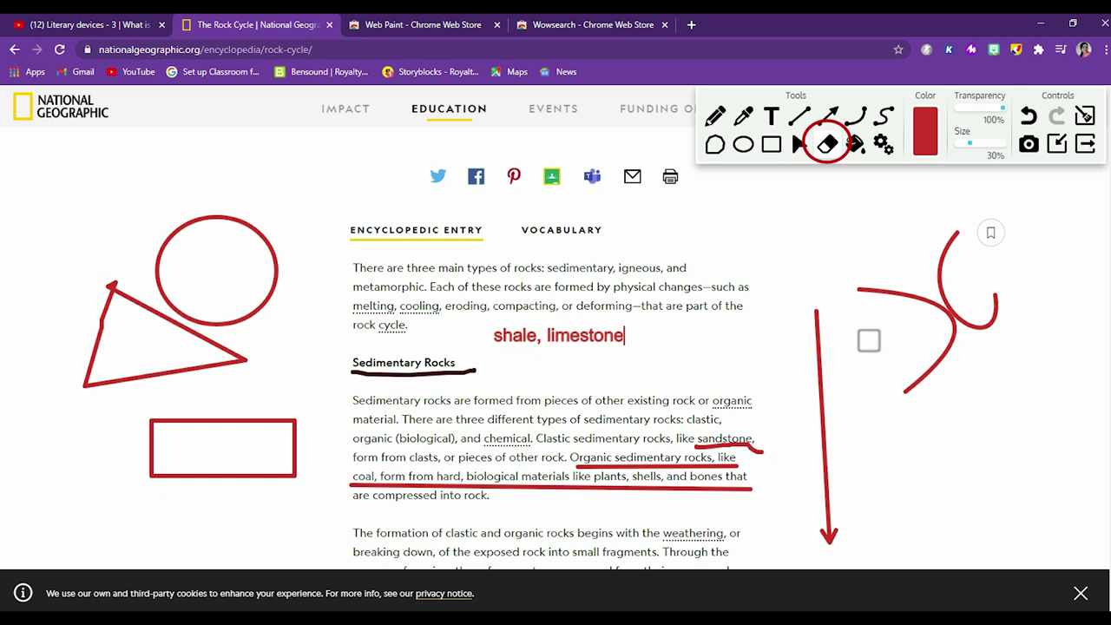
mouse_move(861, 291)
left_mouse_down()
mouse_move(950, 293)
mouse_move(917, 304)
mouse_move(1027, 292)
mouse_move(867, 275)
mouse_move(883, 298)
mouse_move(850, 283)
mouse_move(965, 328)
mouse_move(969, 254)
mouse_move(954, 281)
mouse_move(958, 246)
mouse_move(938, 276)
mouse_move(941, 335)
mouse_move(971, 331)
mouse_move(998, 302)
mouse_move(917, 382)
left_mouse_up()
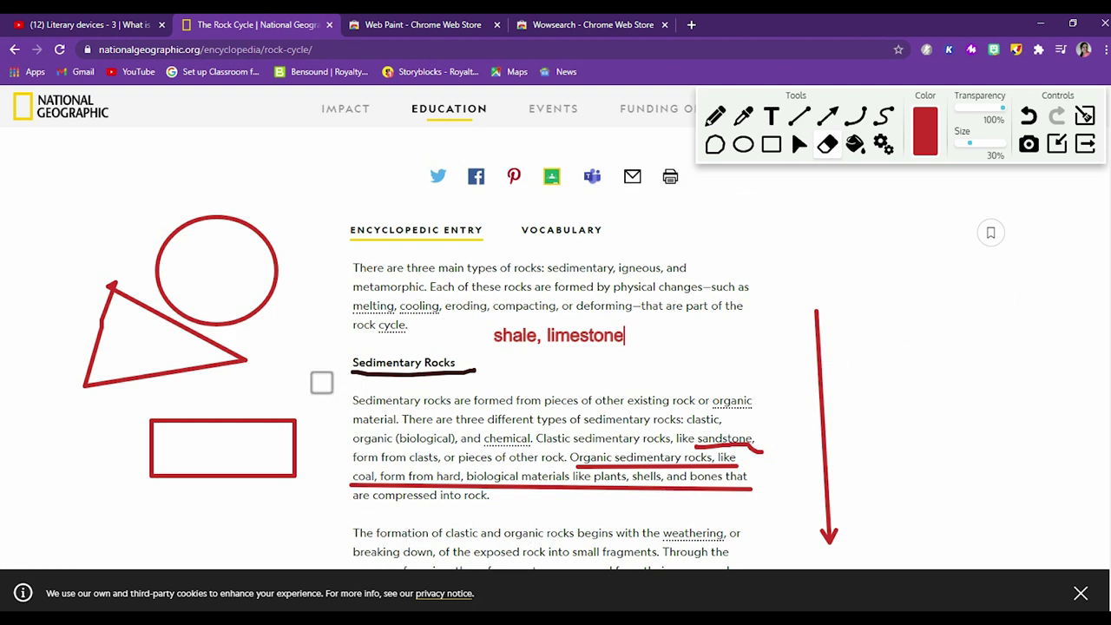
left_click(1085, 119)
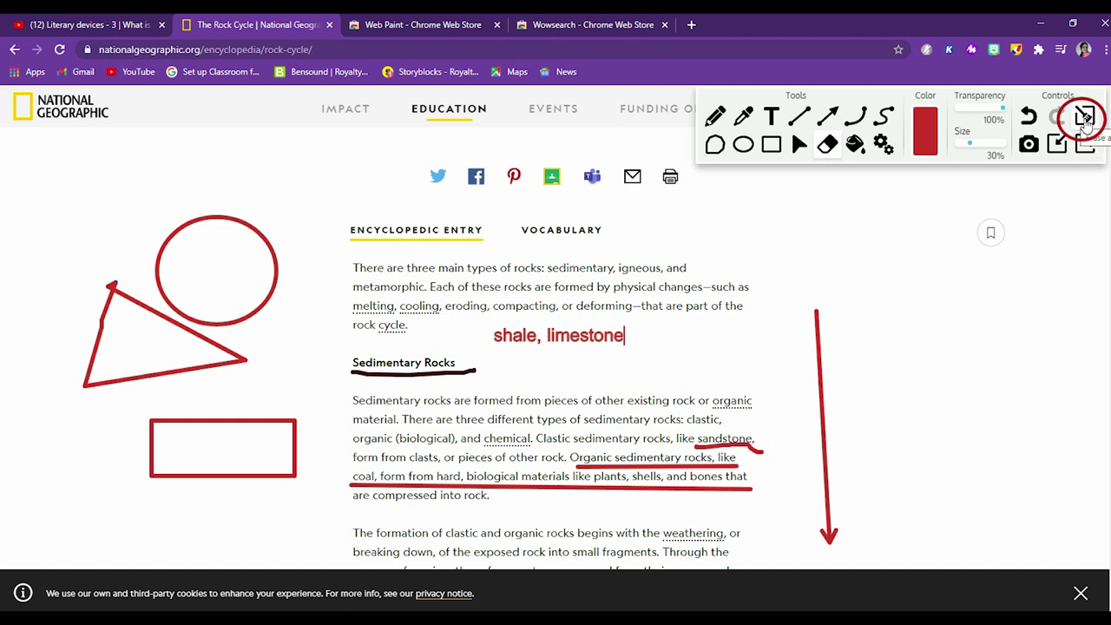
- Clear every drawing and text mark from the Rock Cycle page
left_click(1084, 119)
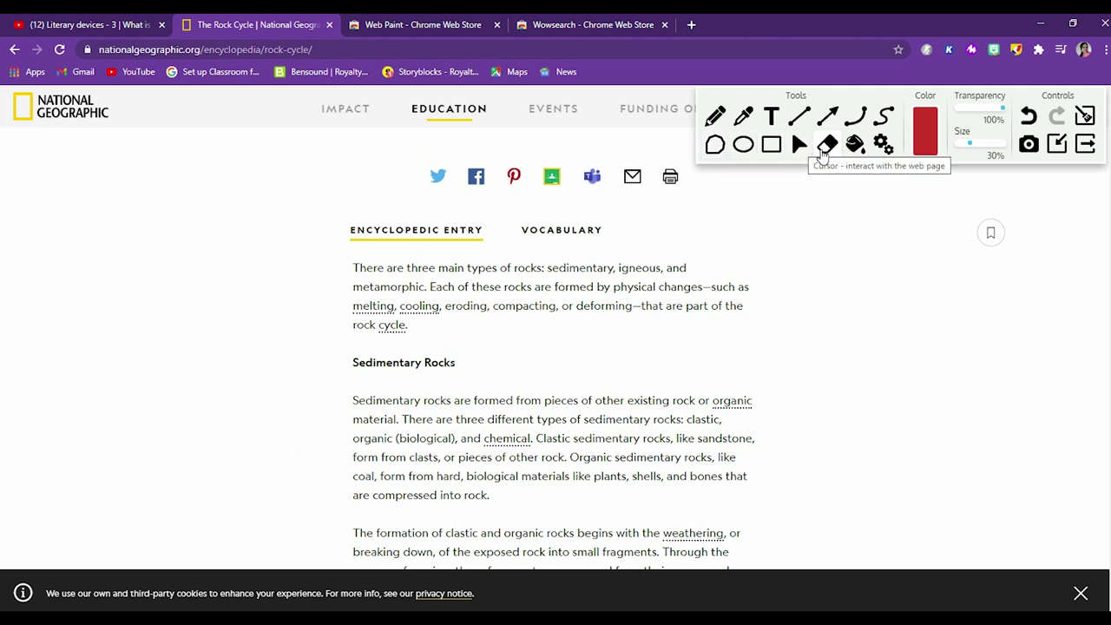
left_click(855, 146)
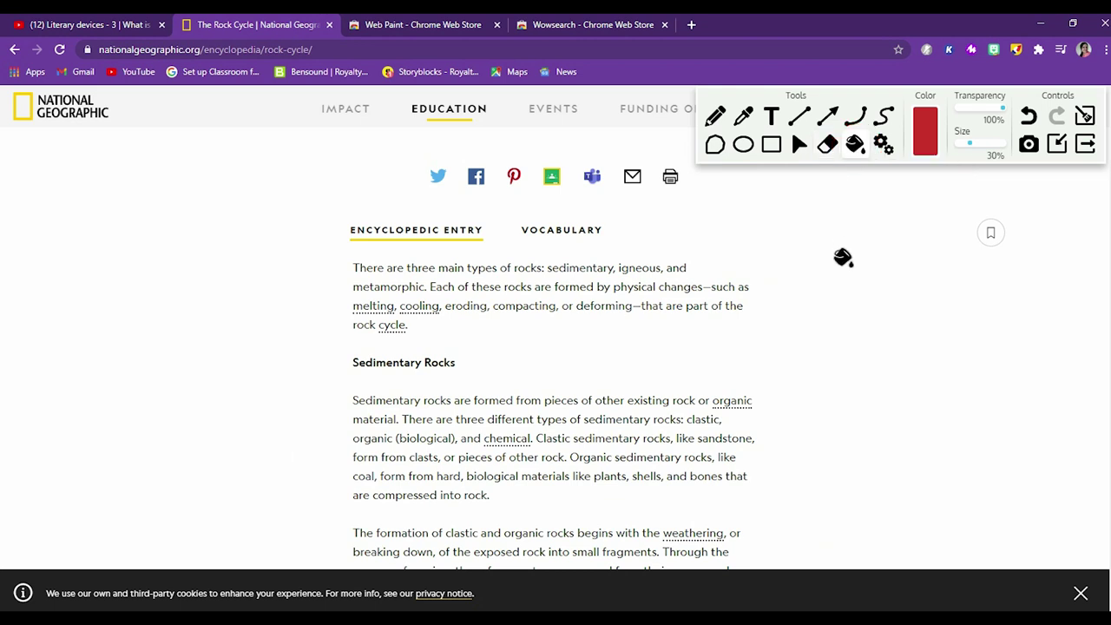
- Try a red page fill, undo it, and draw a red ellipse right of the article text
left_click(842, 258)
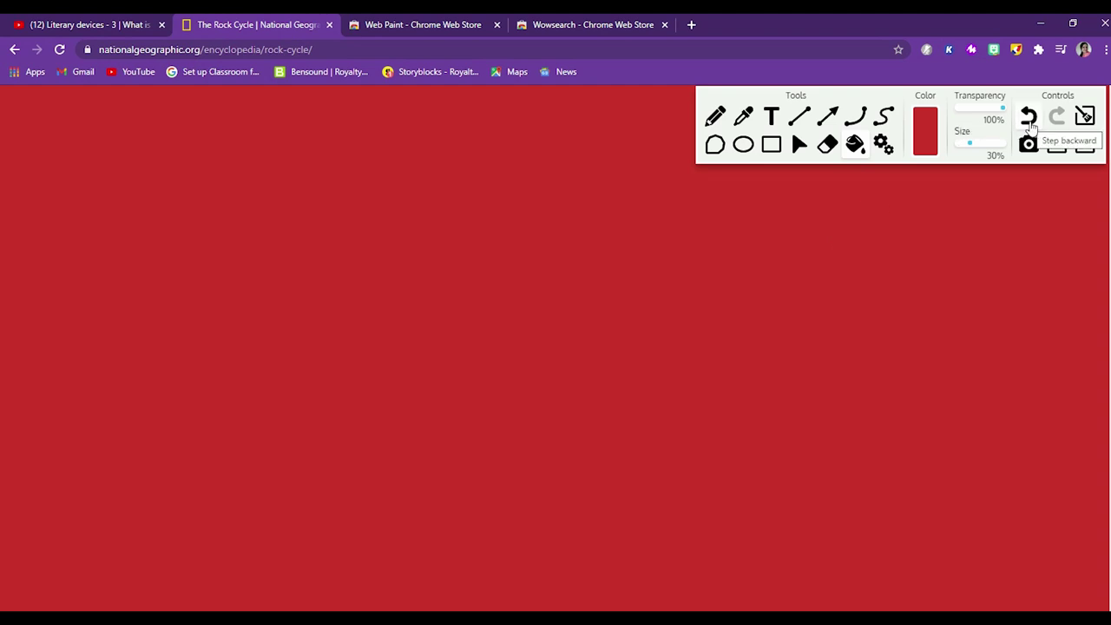
left_click(1028, 116)
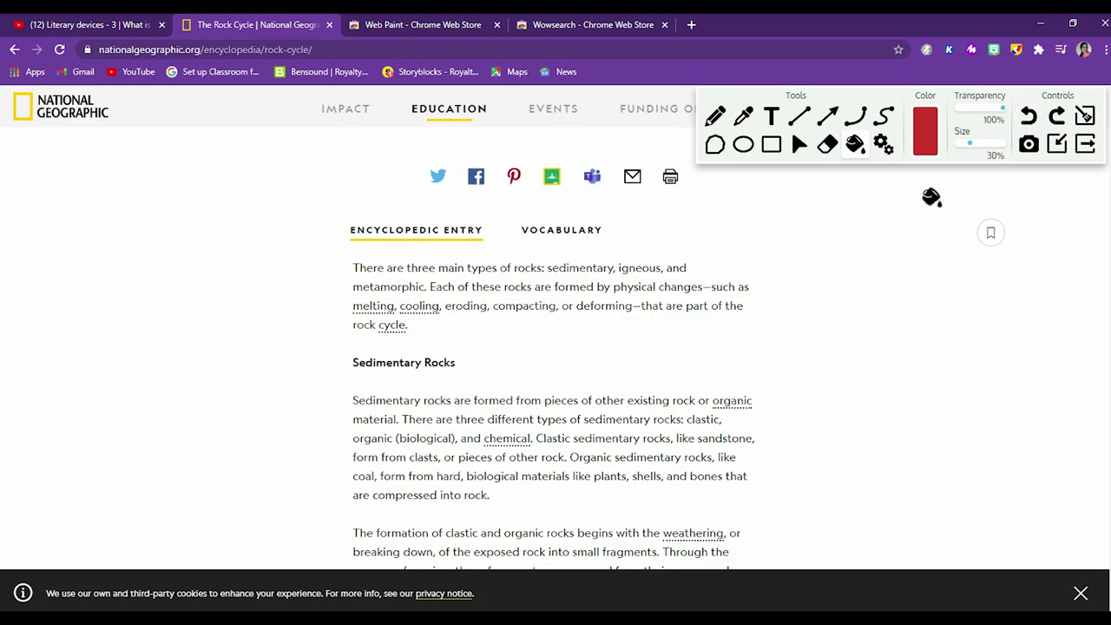
left_click(754, 149)
left_click_drag(823, 286, 949, 428)
- Fill the ellipse solid blue with the paint bucket, then open the Hotkeys Settings page
left_click(855, 149)
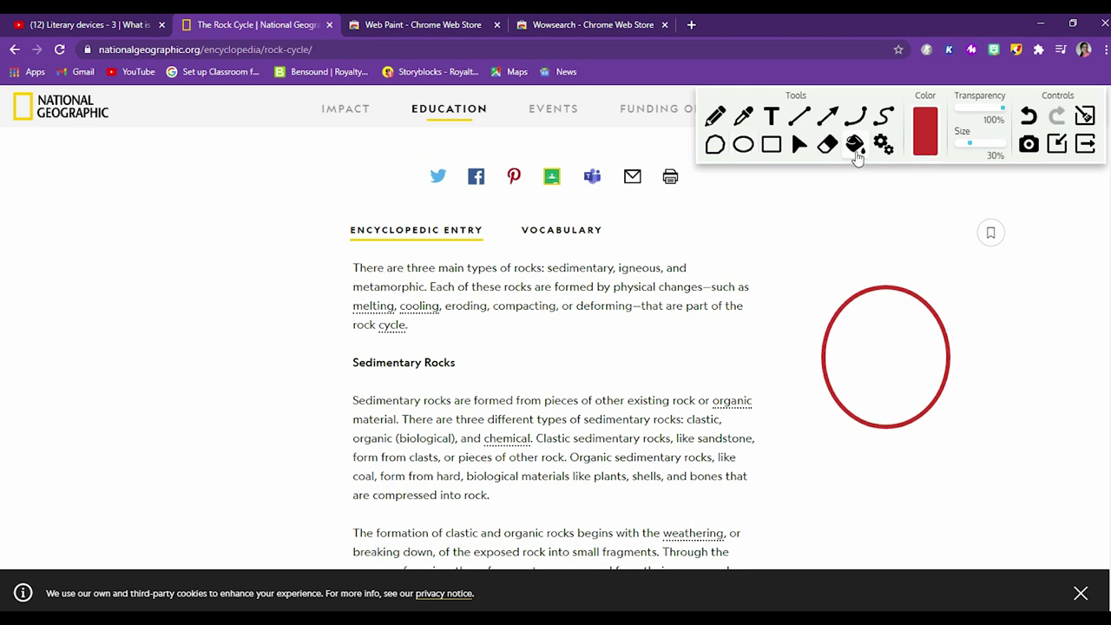
left_click(933, 152)
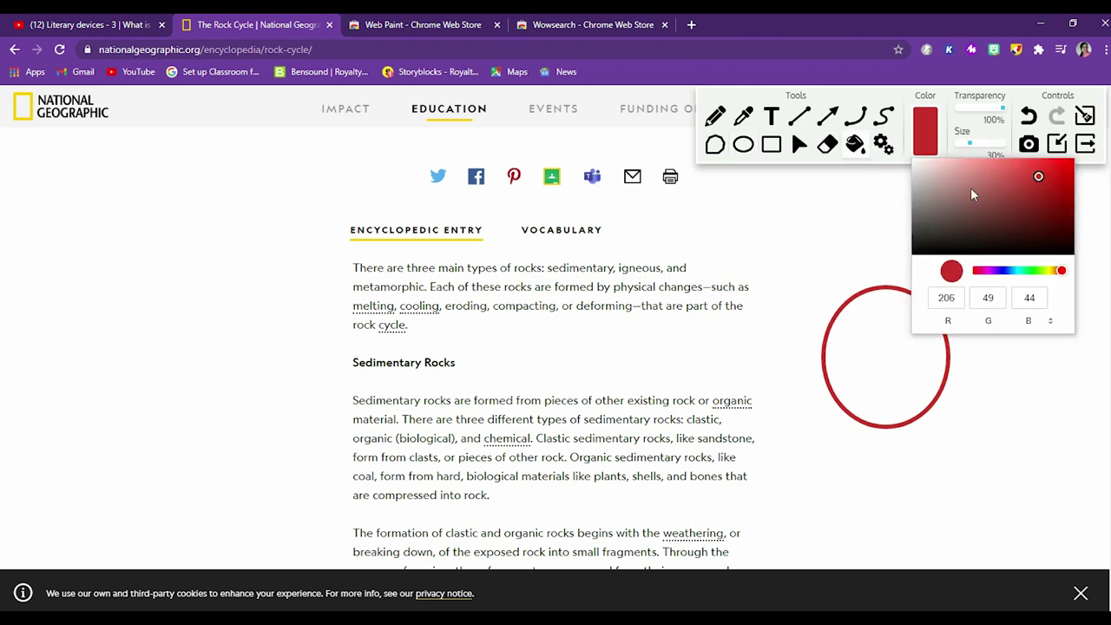
left_click(1011, 271)
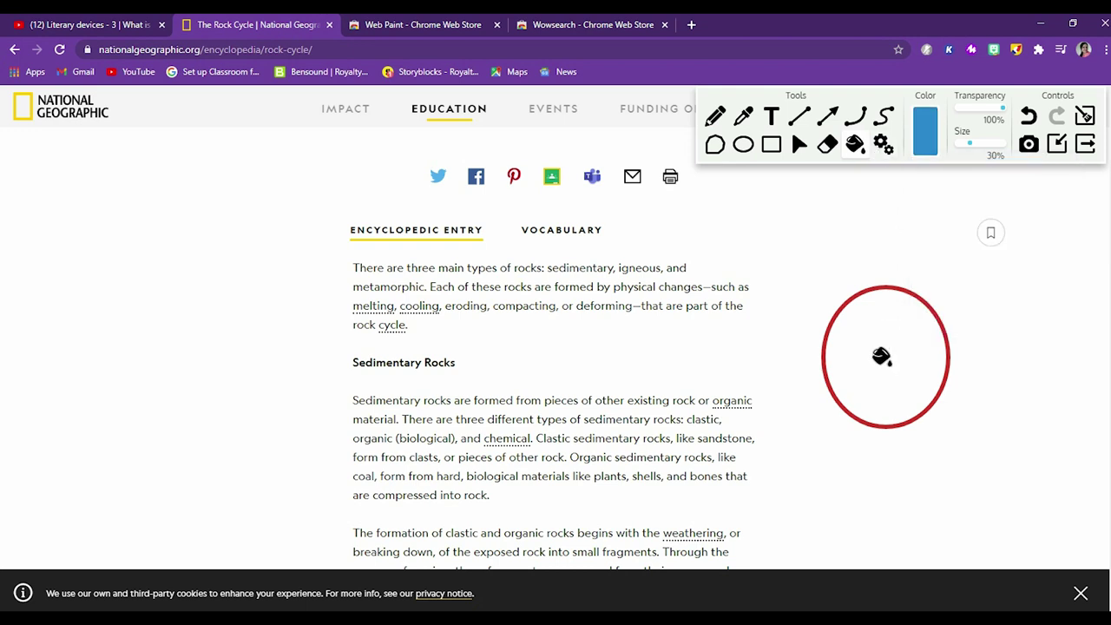
left_click(883, 368)
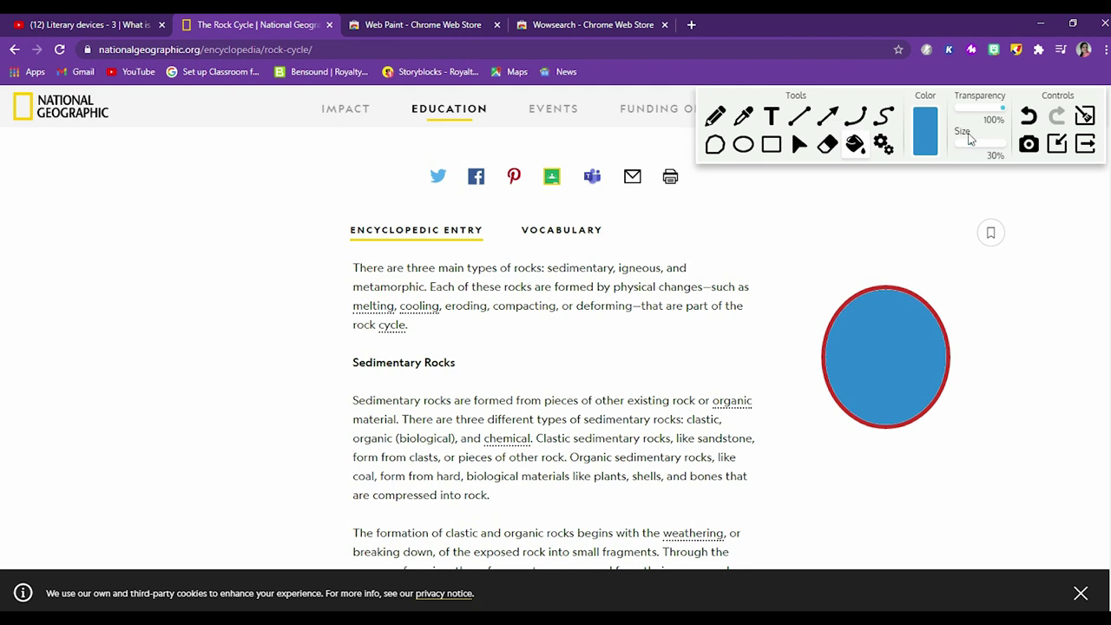
left_click(885, 145)
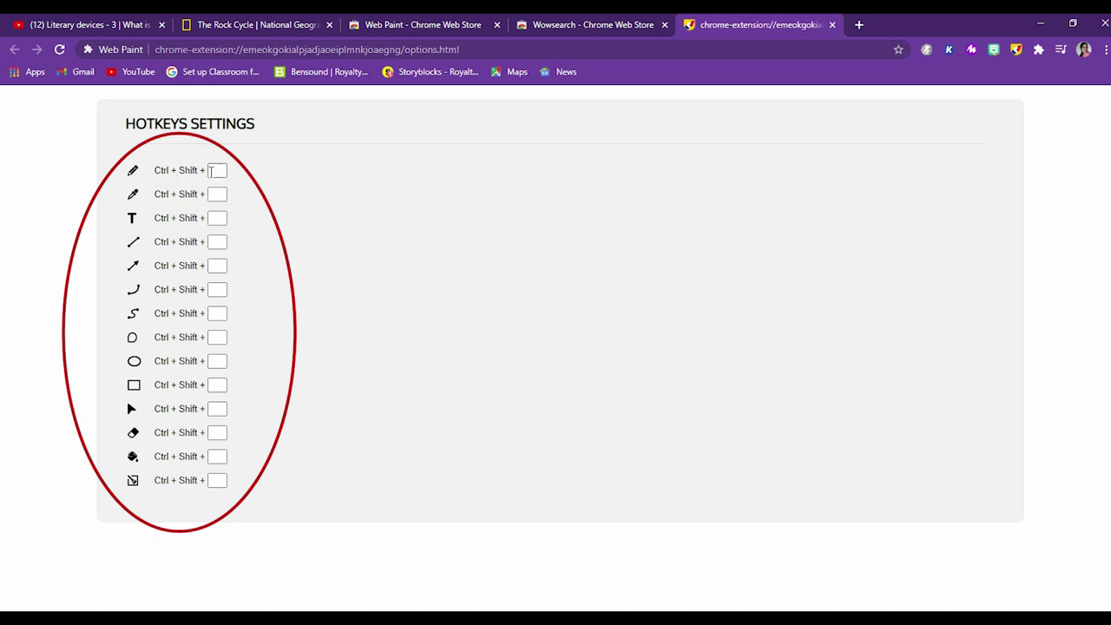
- Save hotkeys P, C and T for pencil, eyedropper and text, then close the settings tab
left_click(217, 171)
type("P")
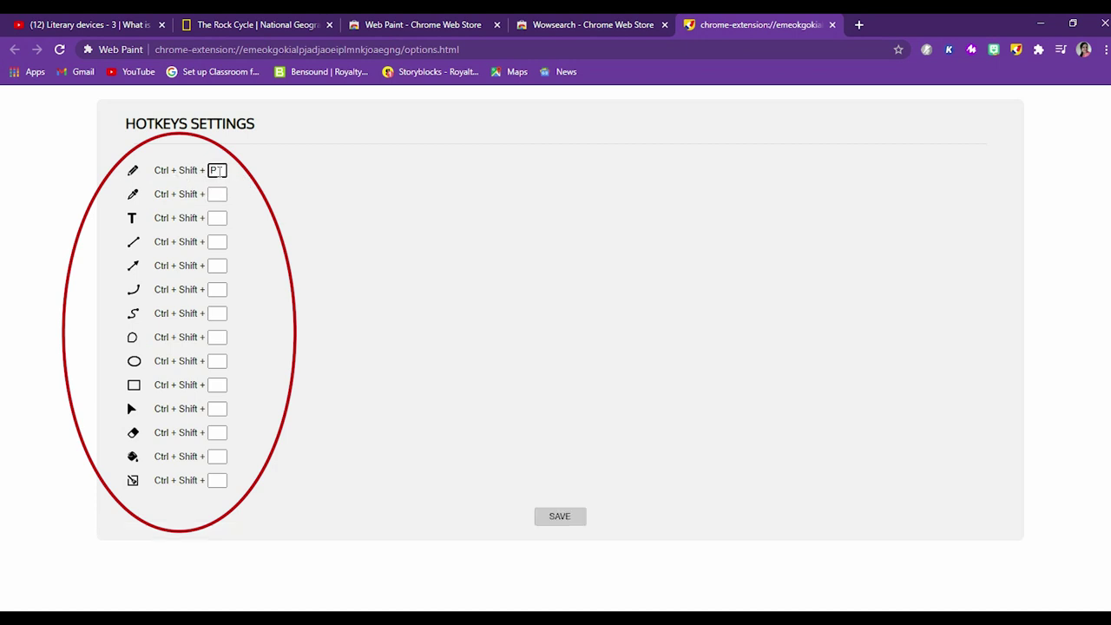
left_click(216, 194)
left_click(217, 218)
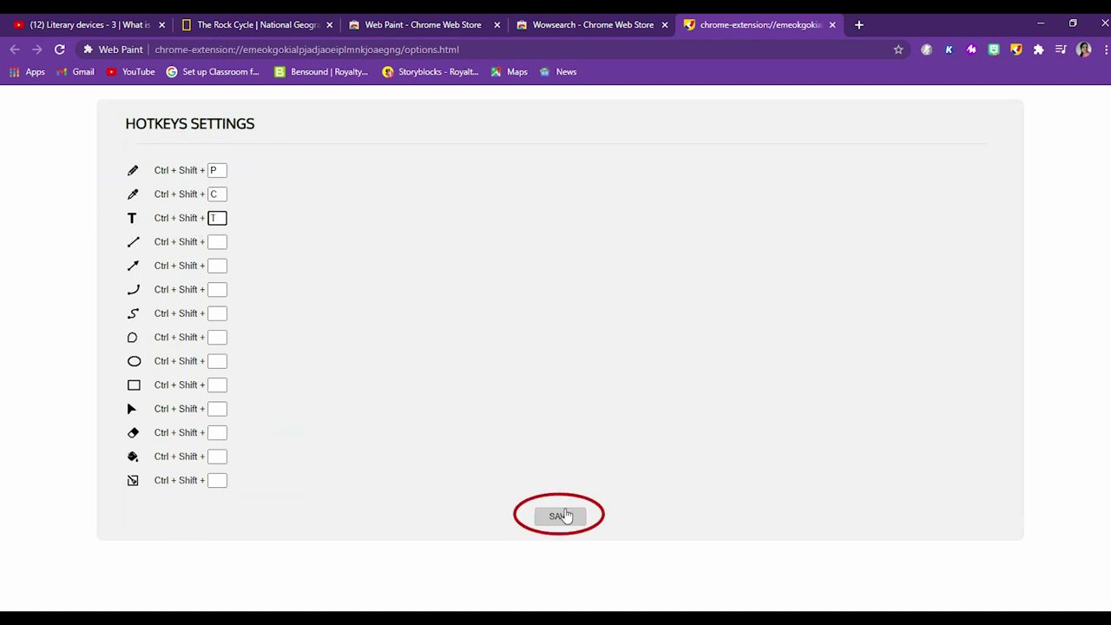
left_click(560, 517)
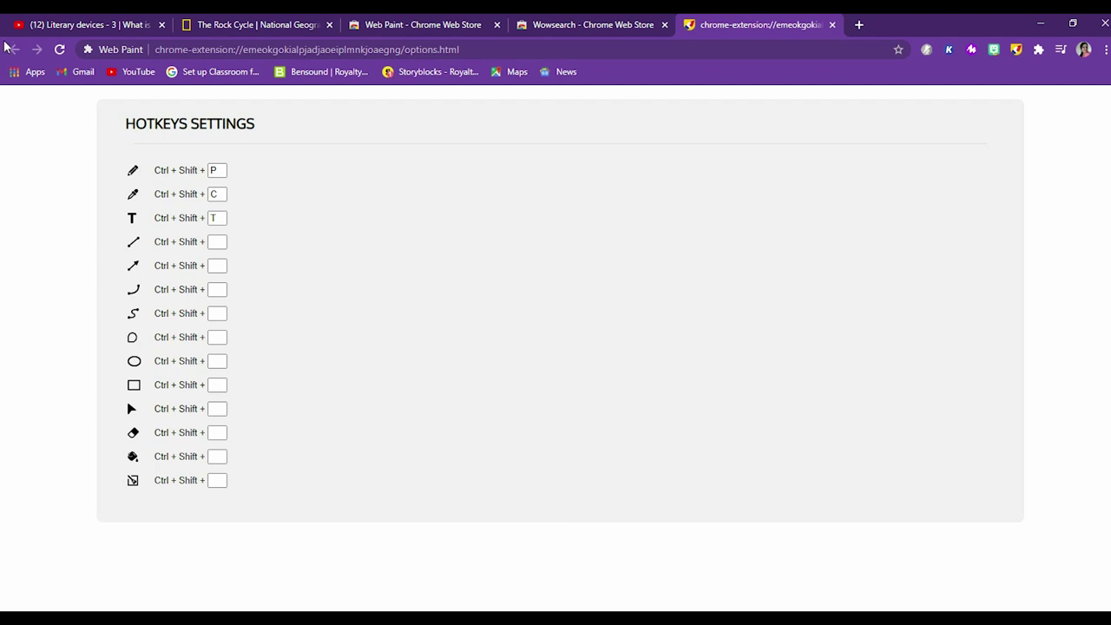
left_click(832, 24)
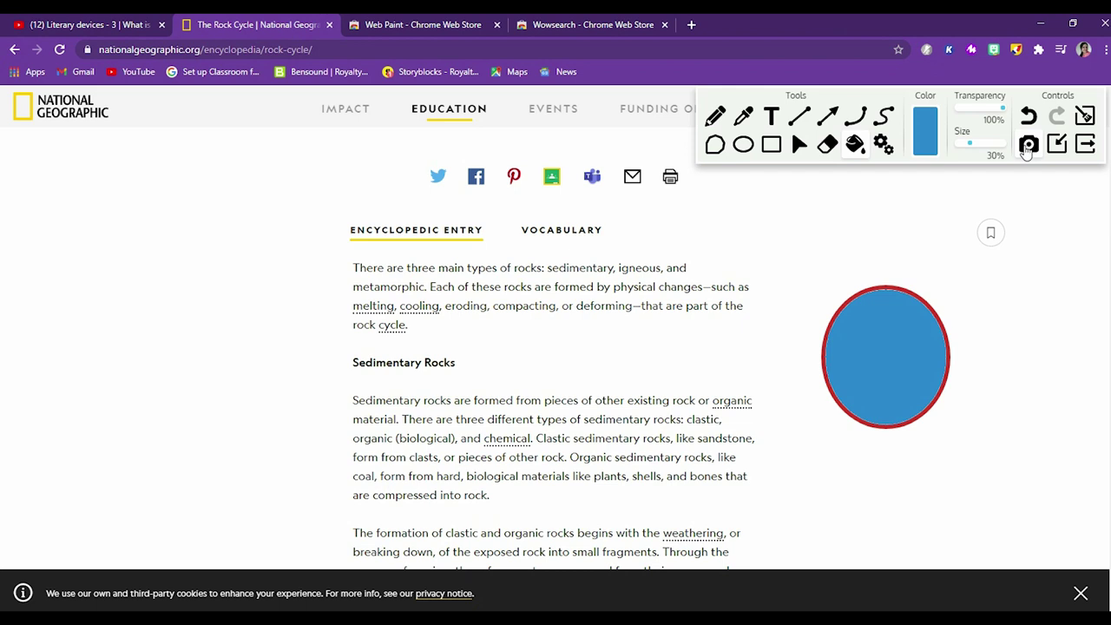
- Play the Literary devices video and pause at 0:29 on the What is Personification? slide
left_click(1027, 146)
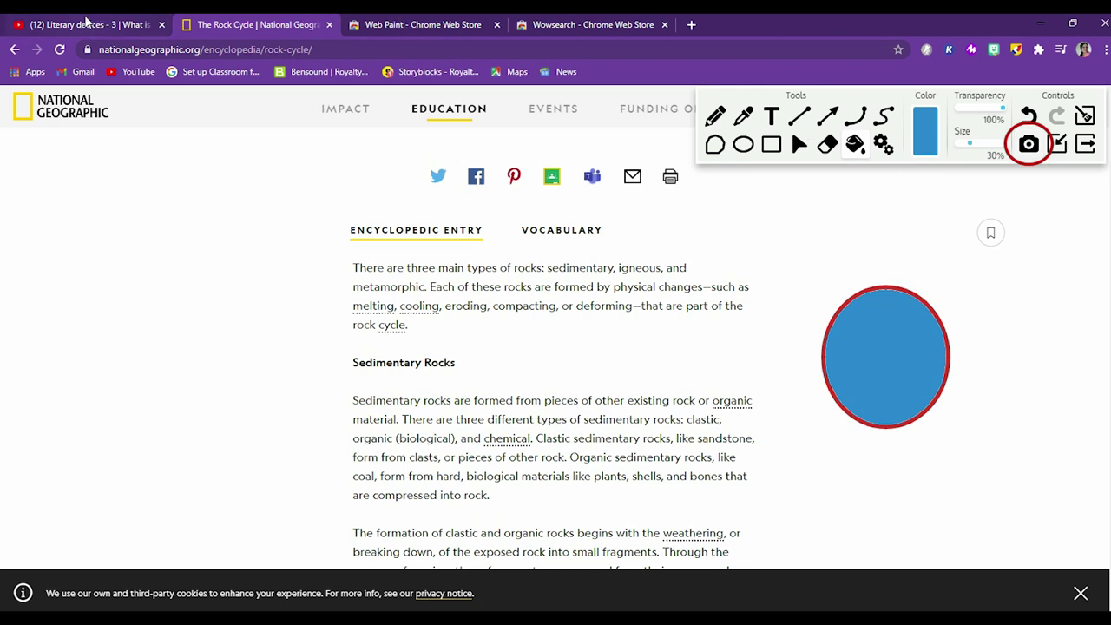
left_click(87, 28)
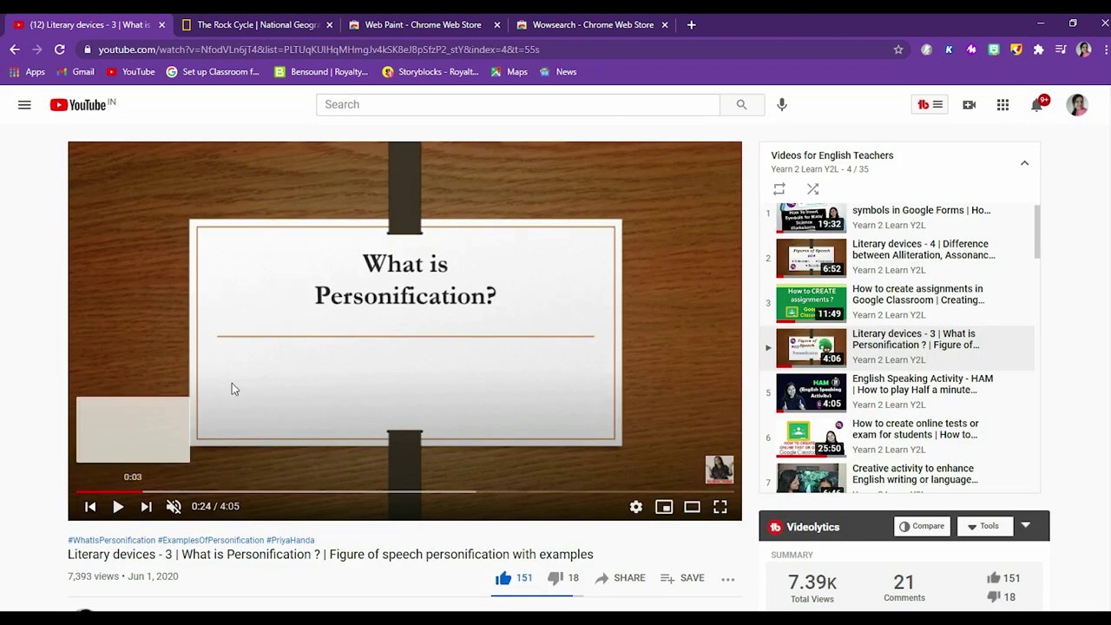
left_click(116, 507)
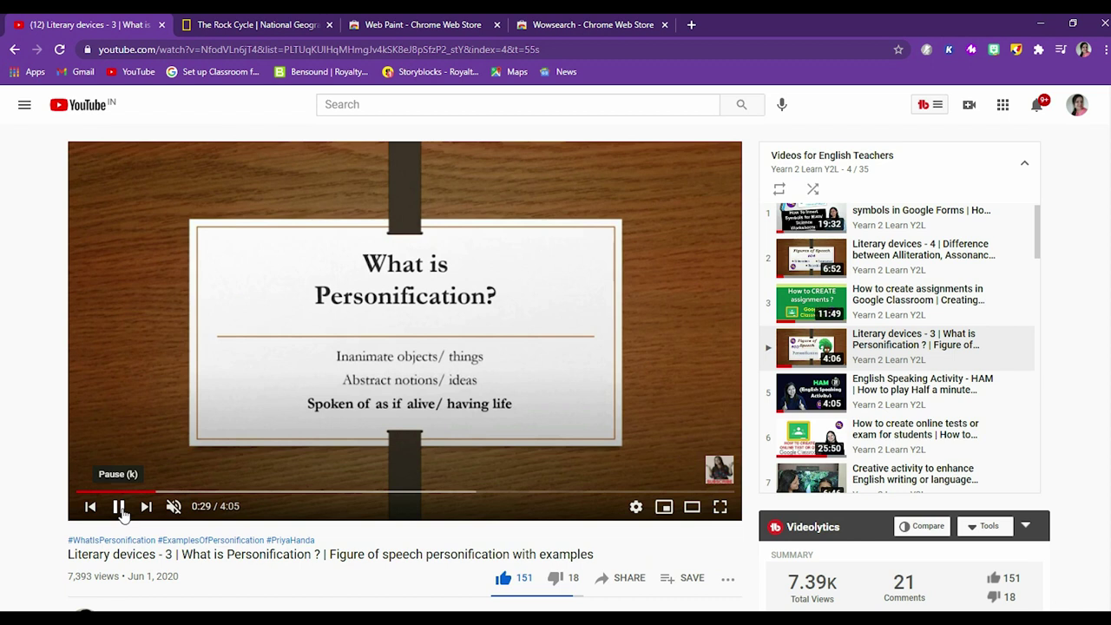
left_click(118, 506)
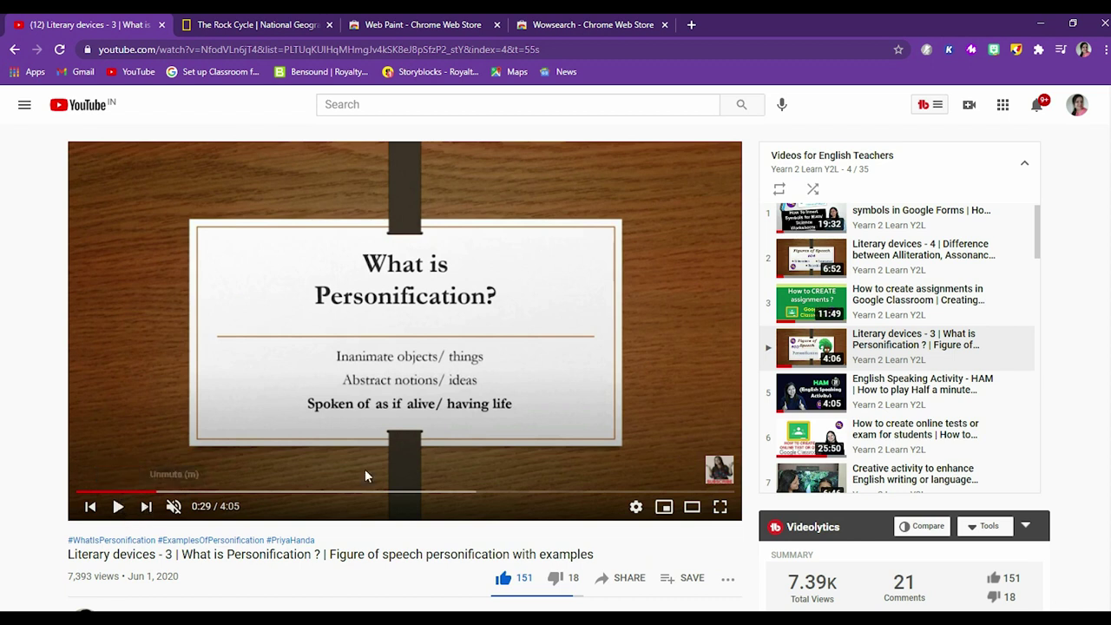
left_click(1016, 50)
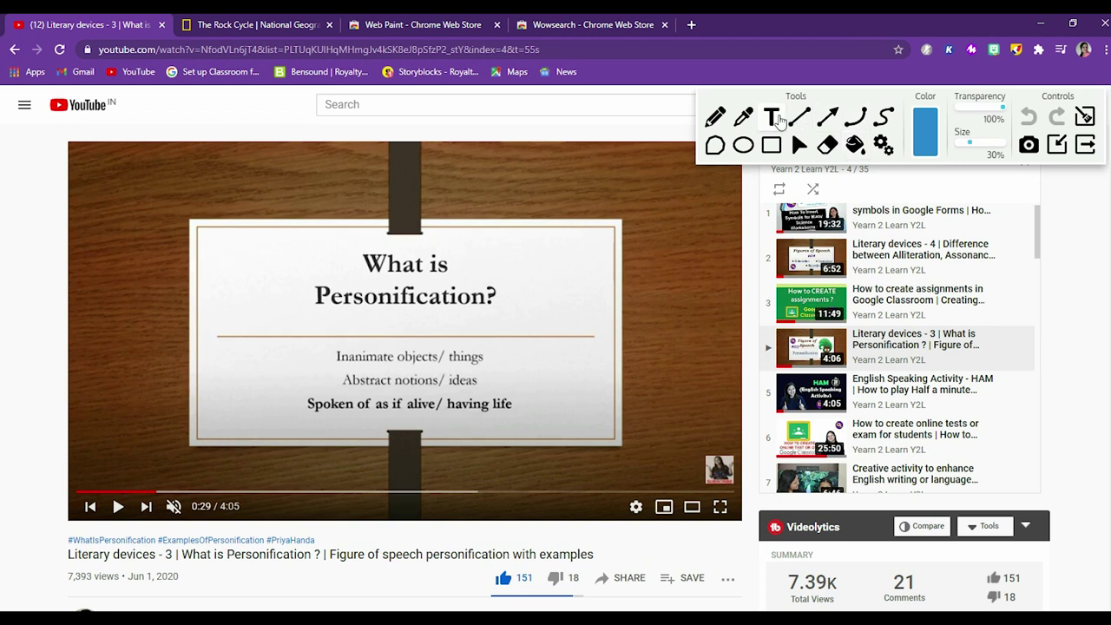
- Underline 'Inanimate objects/ things' and 'Spoken of as if alive/ having life' in blue pencil
left_click(716, 117)
left_click_drag(344, 368, 493, 366)
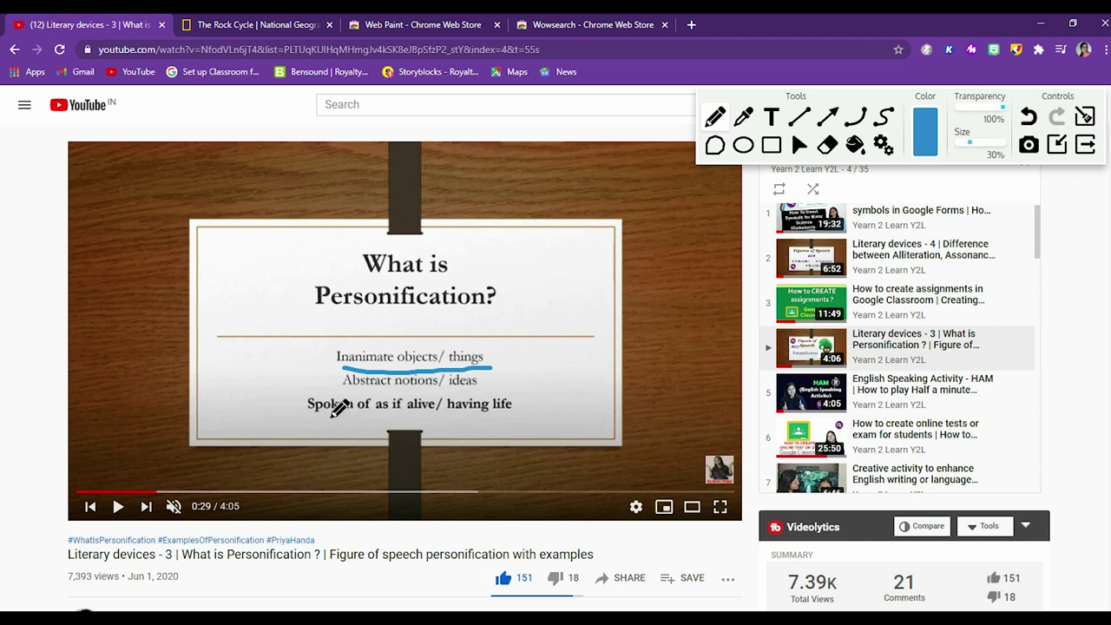
left_click_drag(330, 415, 514, 413)
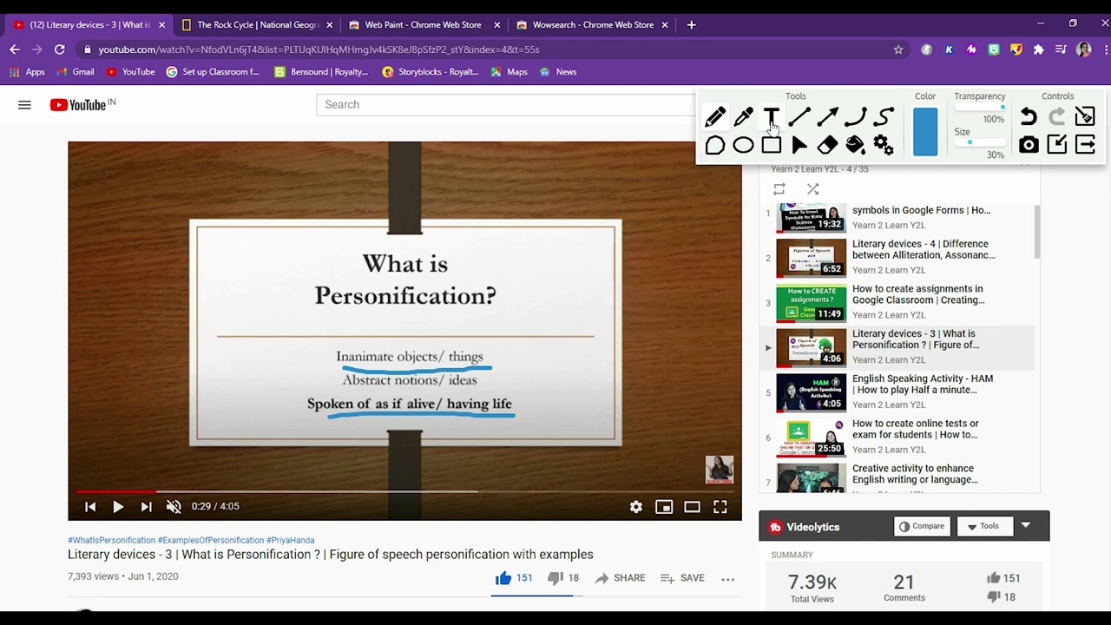
- Add the text label 'wall,moon' above the slide's points
left_click(771, 121)
left_click(494, 348)
type("wall")
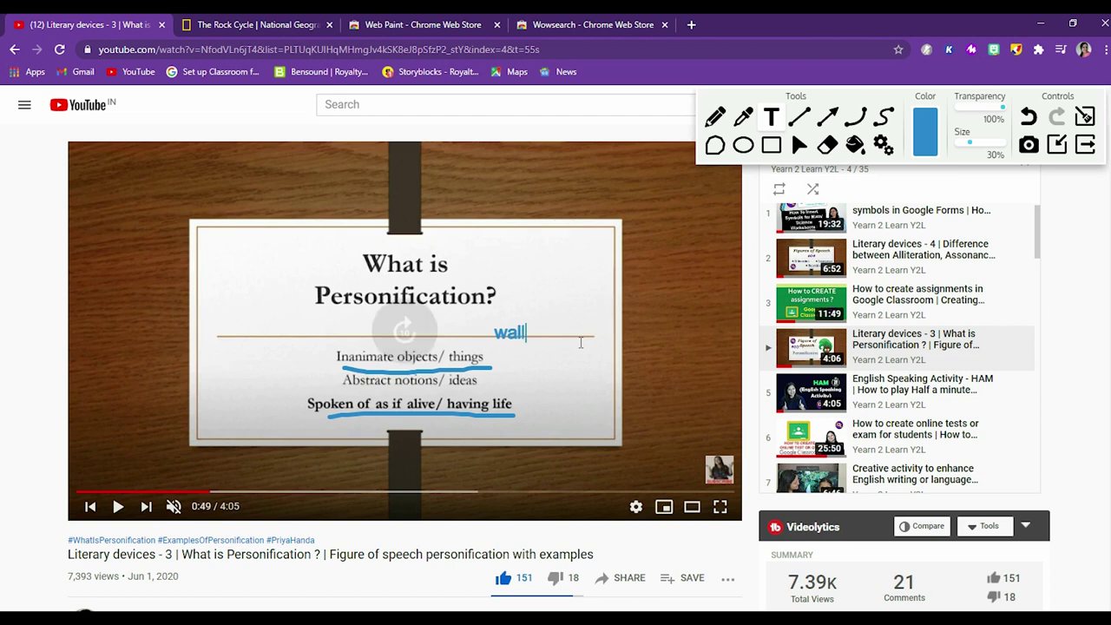
type(",moon")
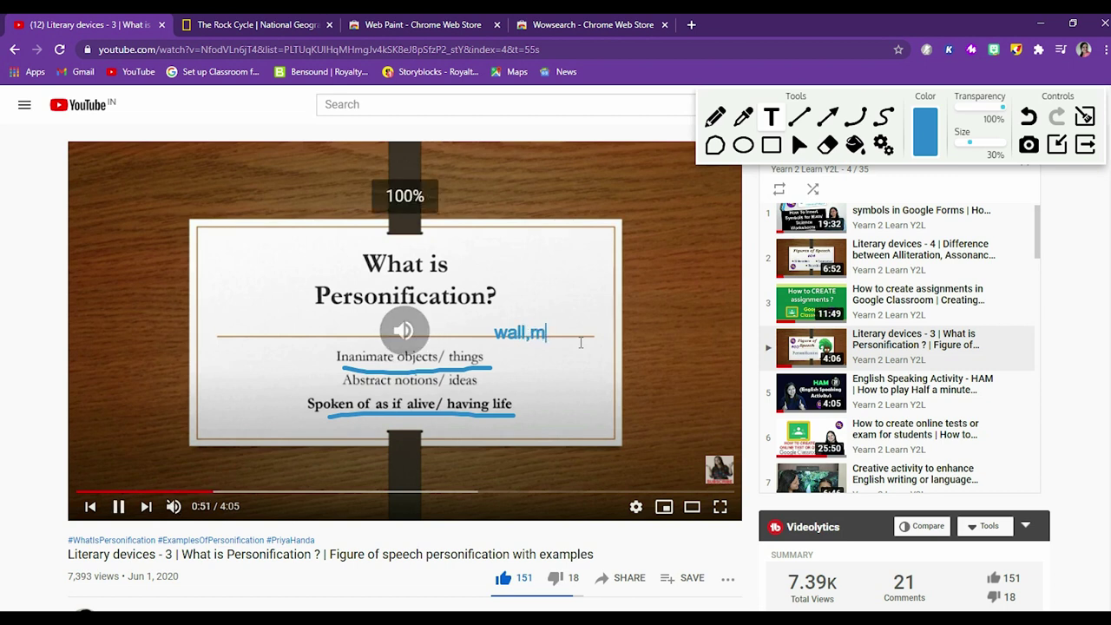
left_click(799, 145)
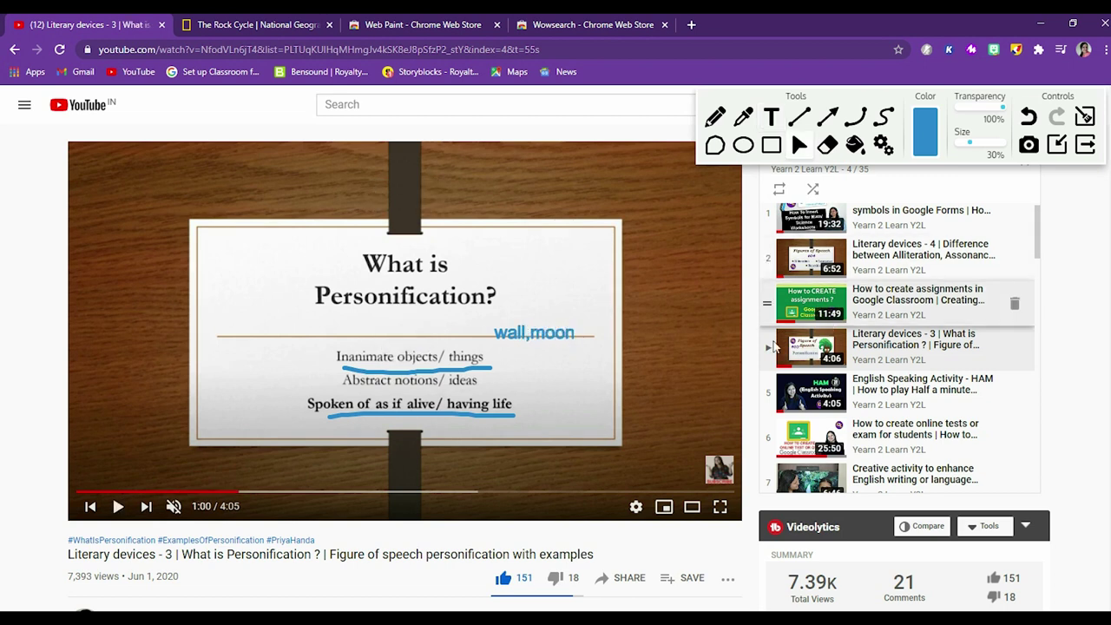
- Screenshot the annotated slide, download it as screenshot.jpg, and crop it to the video area
left_click(1029, 152)
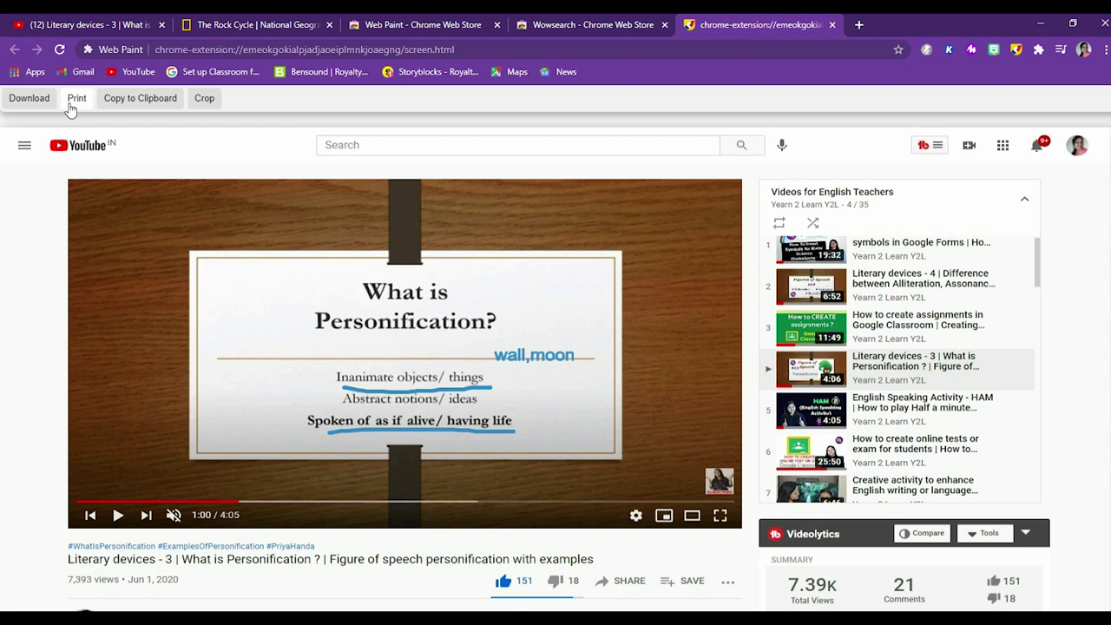
left_click(40, 102)
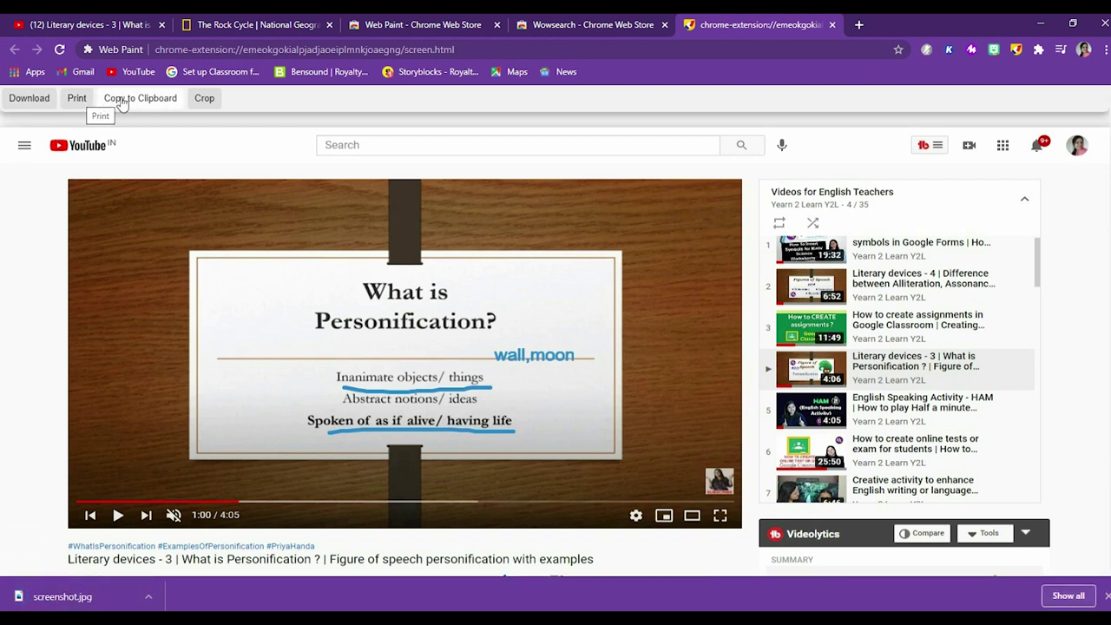
left_click(205, 103)
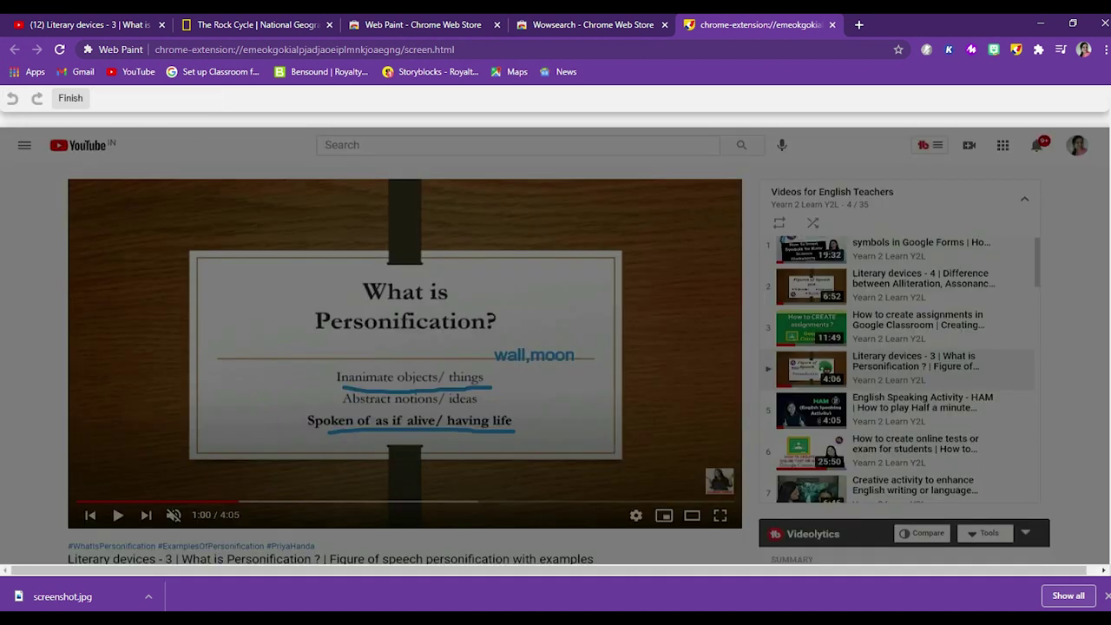
left_click_drag(62, 166, 760, 553)
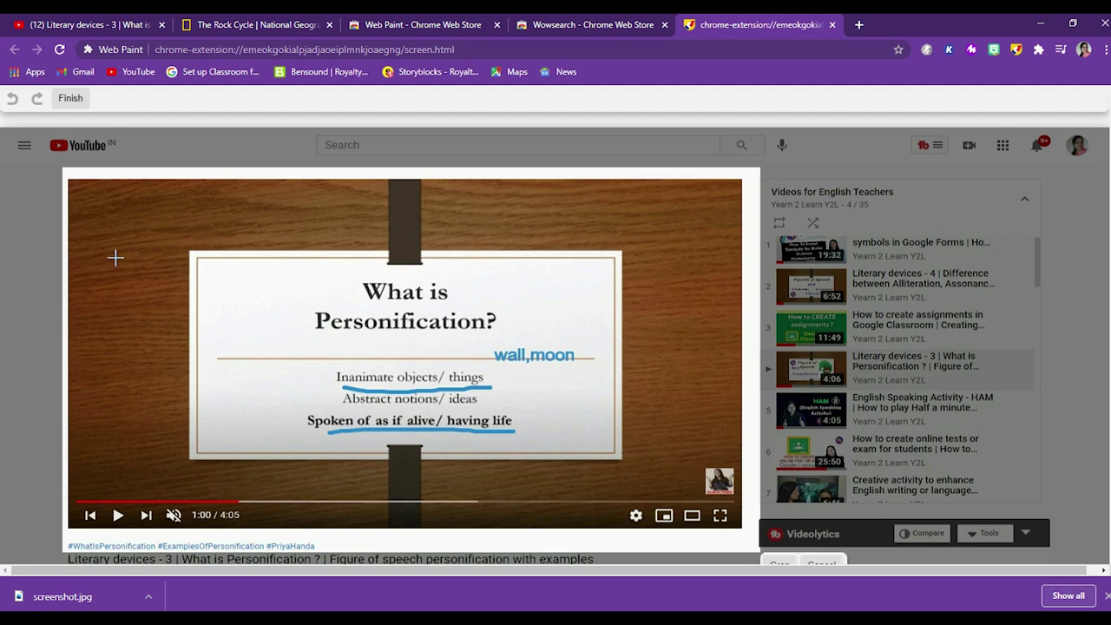
left_click(70, 99)
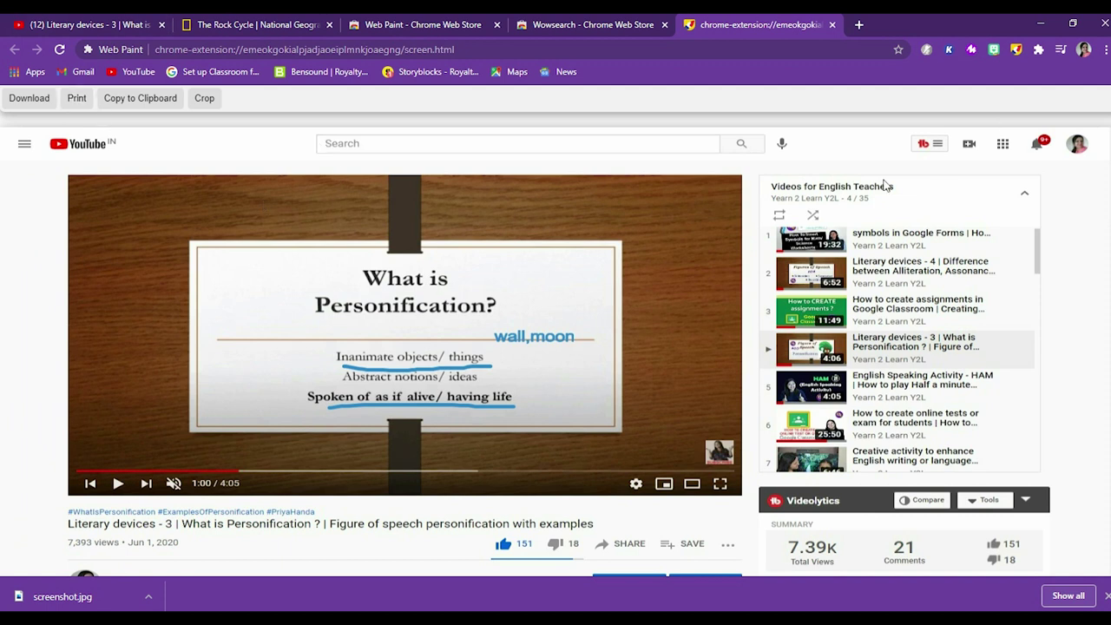
left_click(1020, 51)
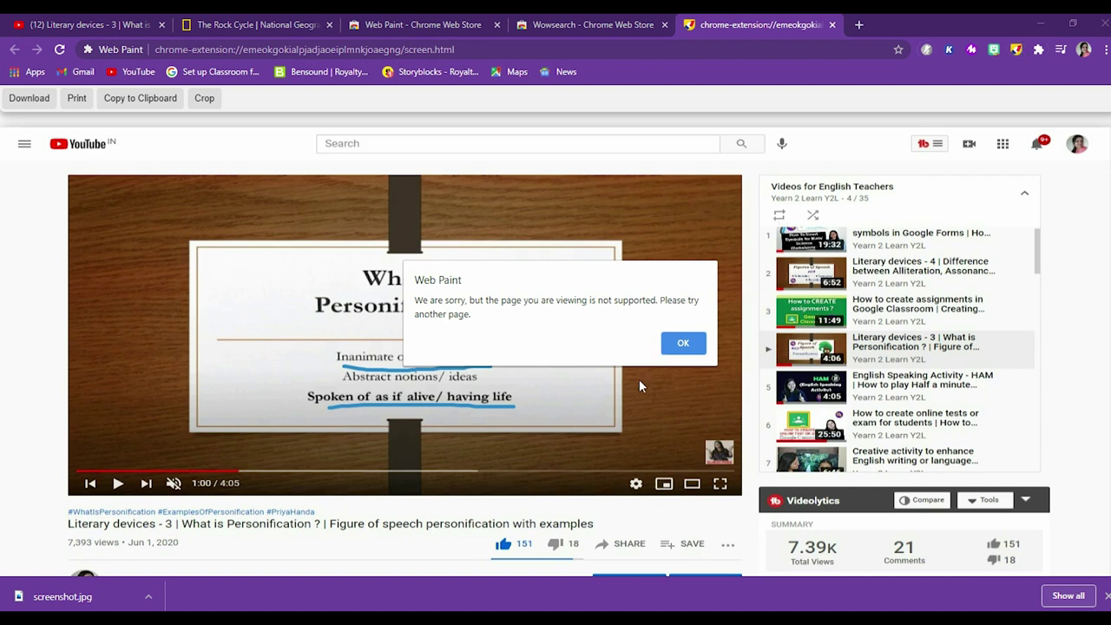
- Dismiss the page-not-supported notice to return to the YouTube Personification slide with Web Paint's toolbar
left_click(694, 351)
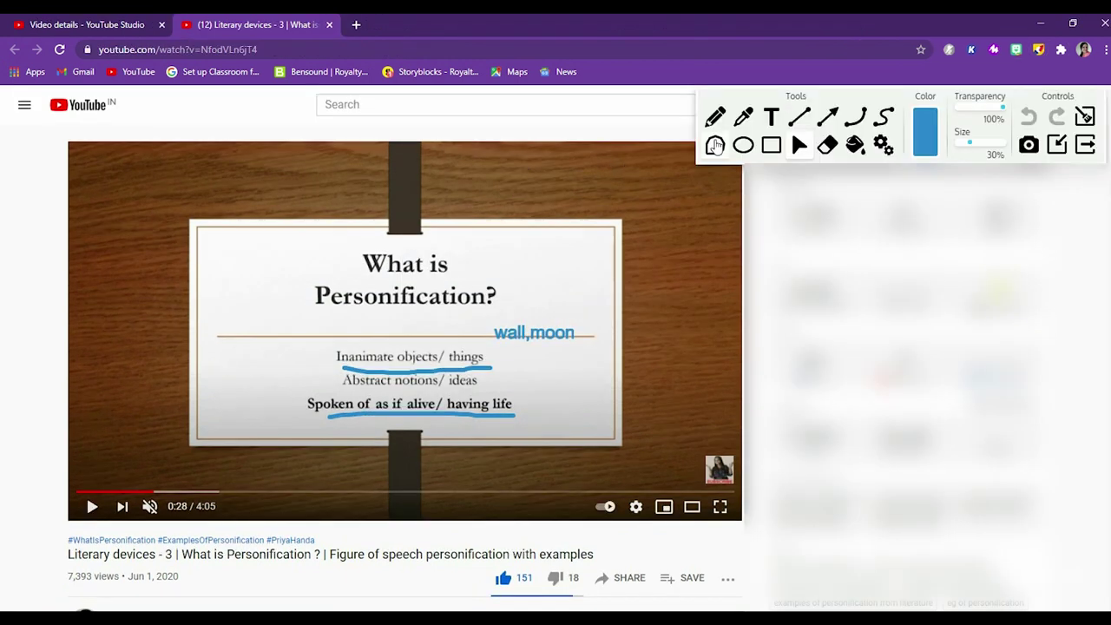